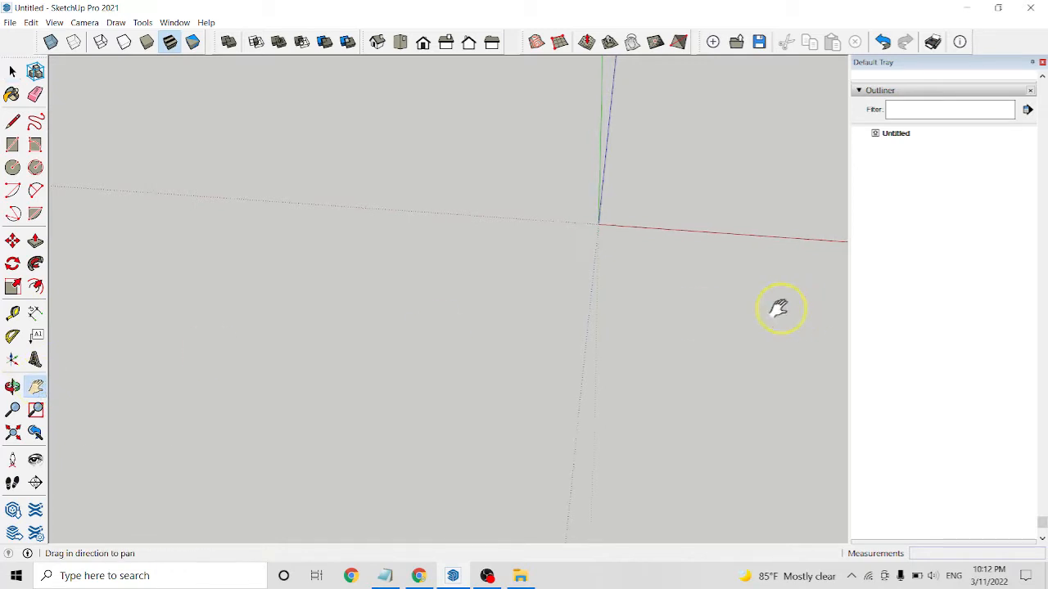
- Draw a rectangle about 160400 by 307150 mm on the ground along the red axis
drag(778, 306, 370, 324)
key(space)
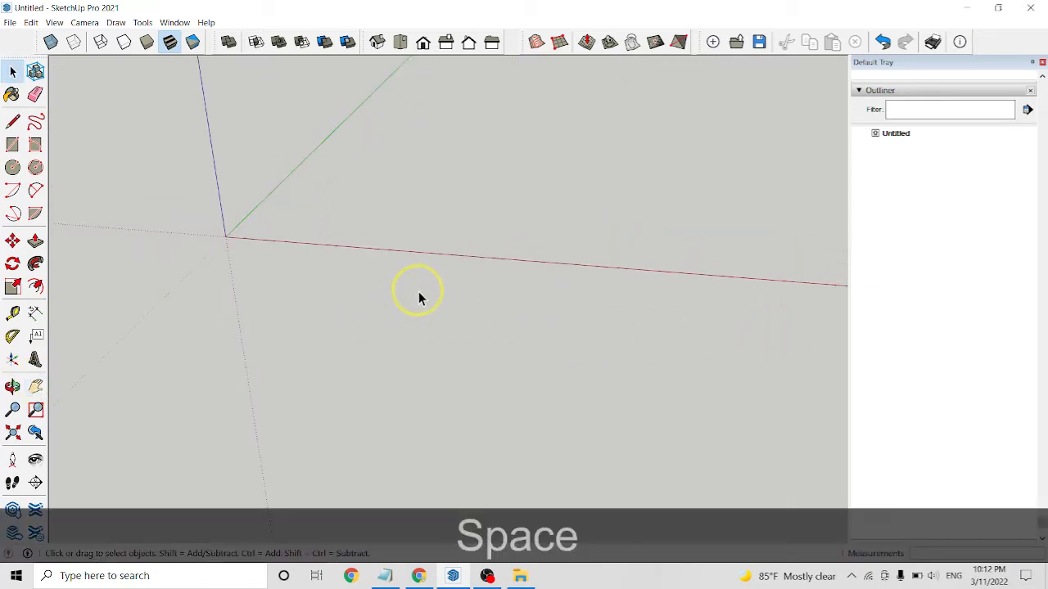
key(r)
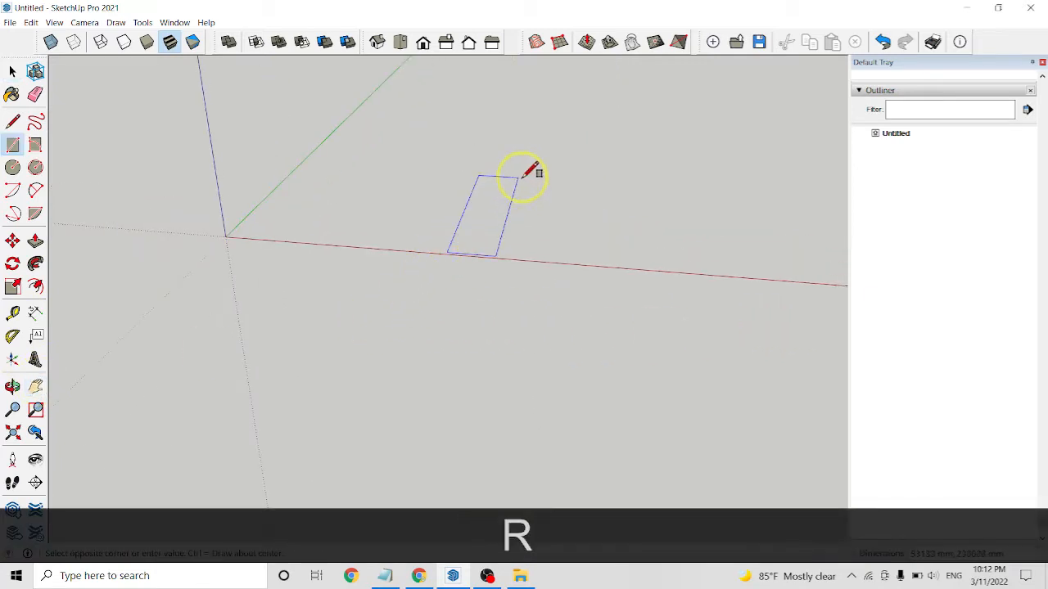
click(604, 160)
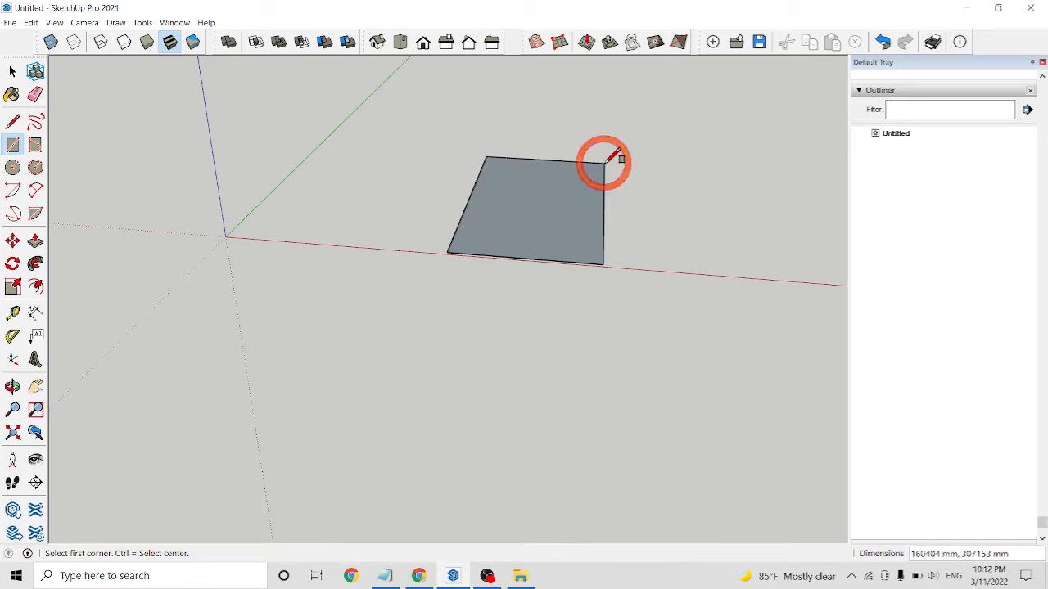
- Try to pull the rectangle up into a box, leave the Sandbox grid tool, and undo the rectangle
key(p)
click(569, 205)
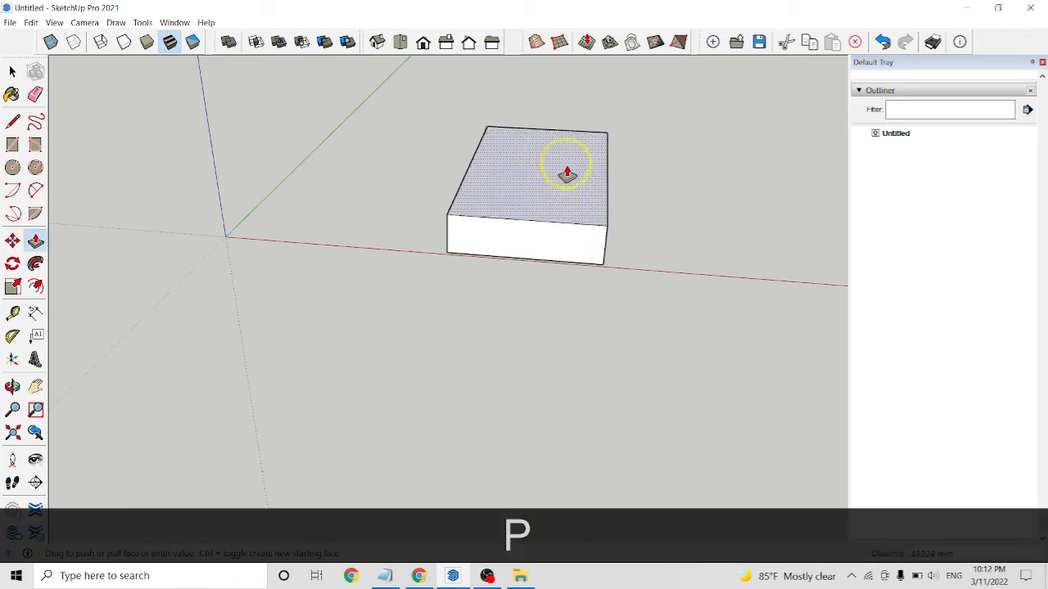
click(560, 45)
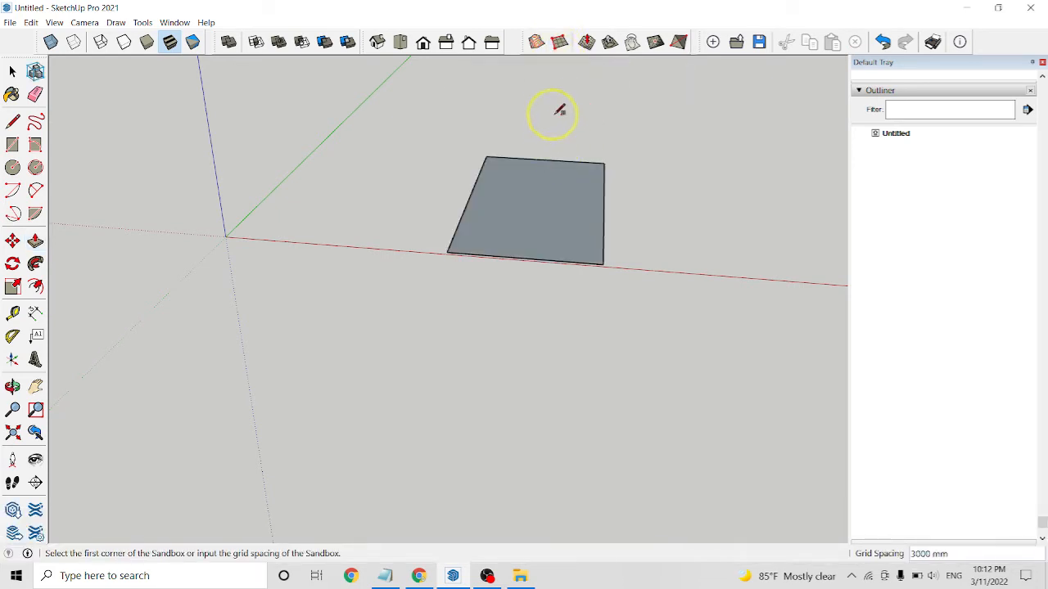
click(544, 205)
key(Escape)
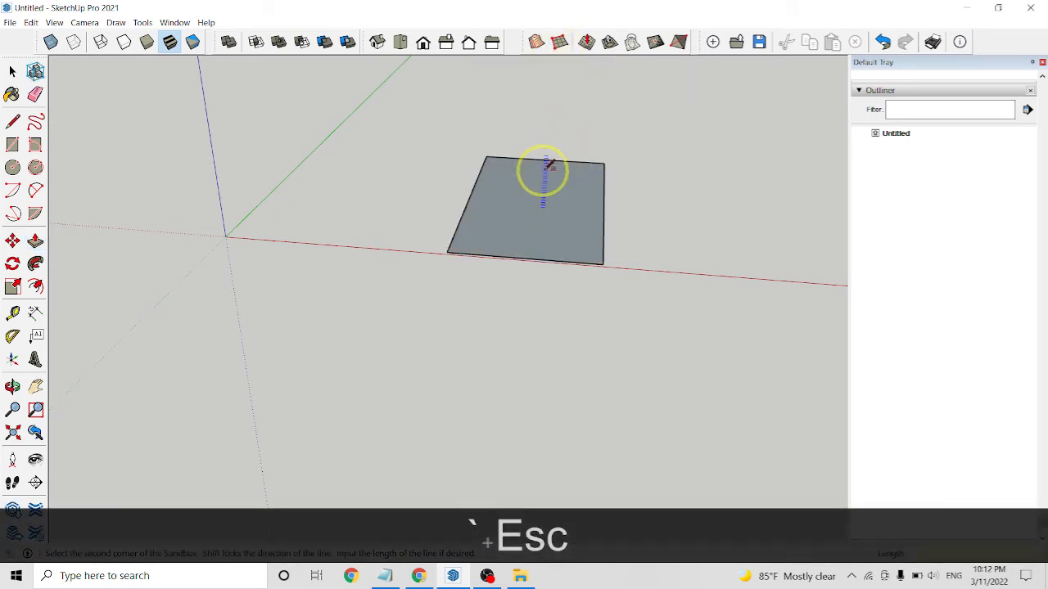
key(space)
key(space)
key(ctrl+z)
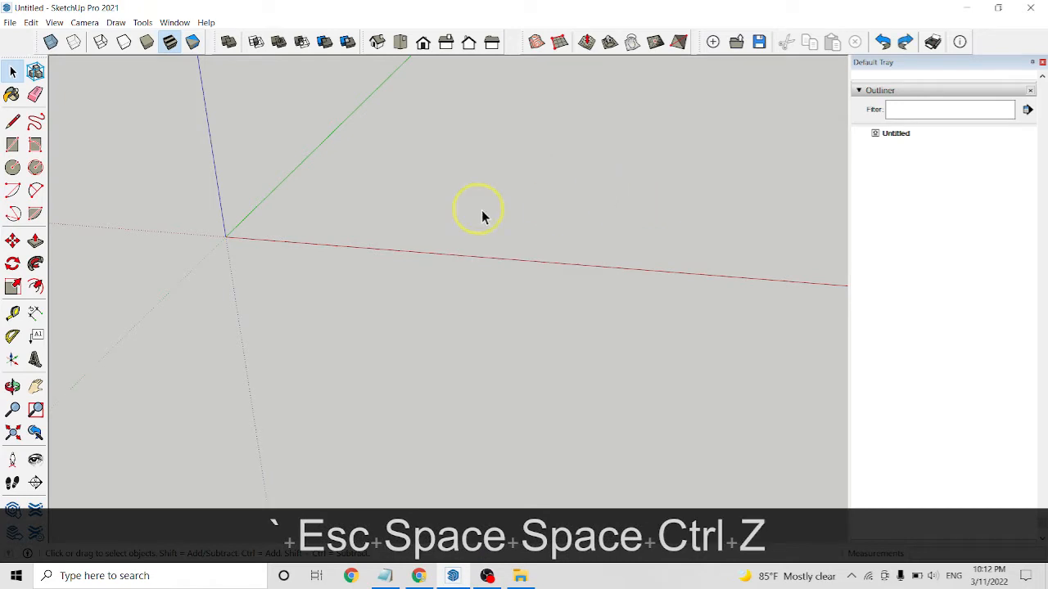
- Draw a large rectangle along the red axis near the origin and extrude it upward about 384500 mm into a box
scroll(480, 279, down, 5)
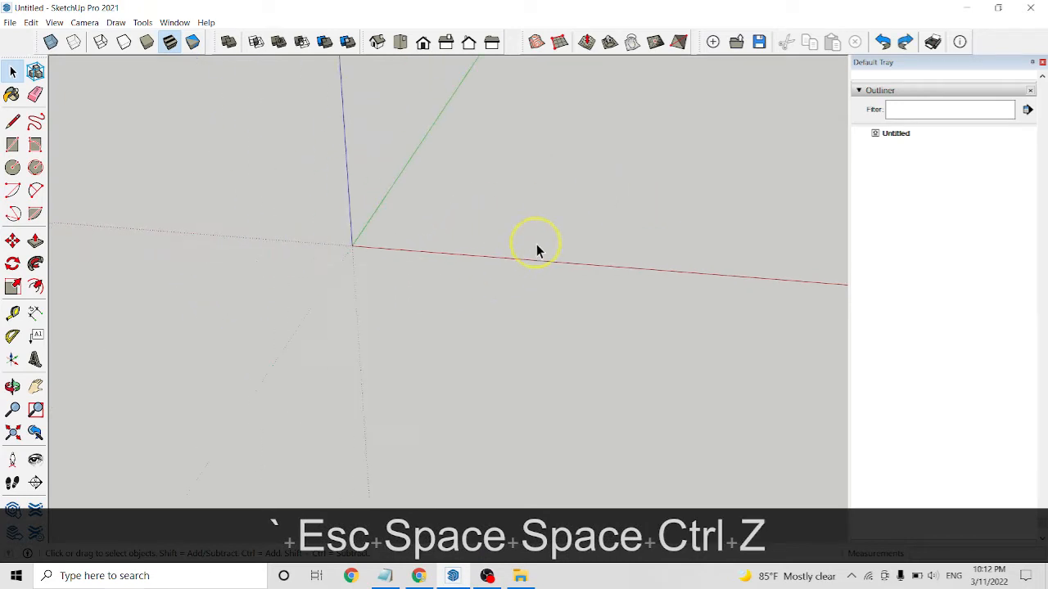
key(r)
click(530, 253)
click(725, 143)
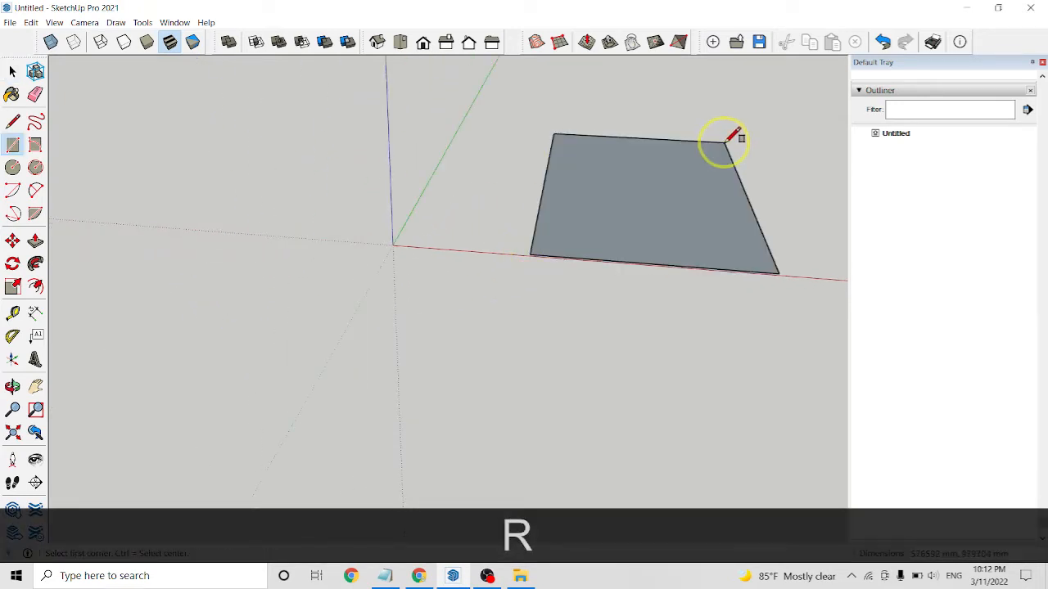
key(p)
click(668, 208)
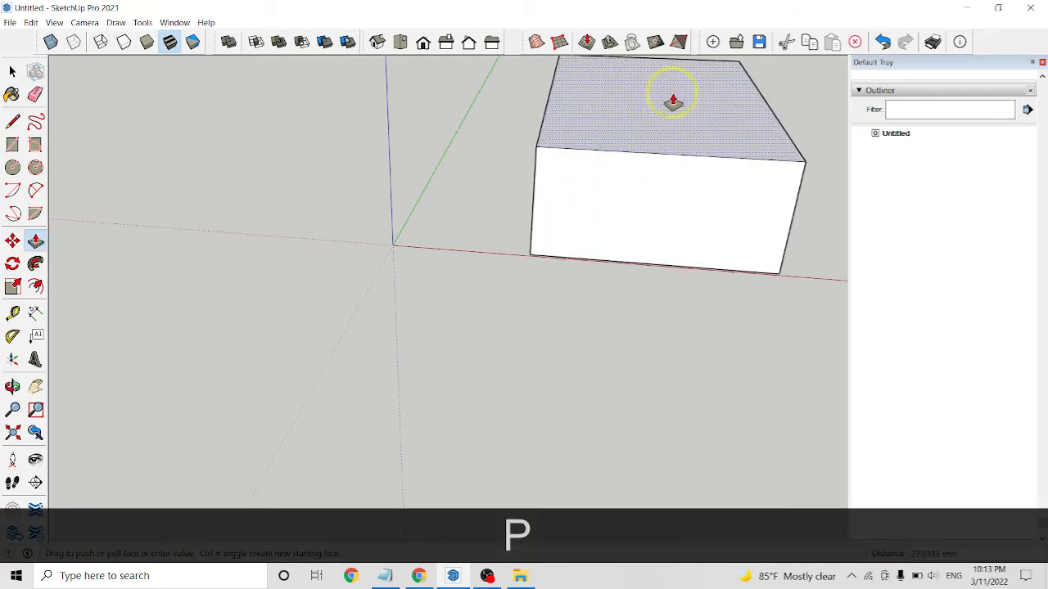
click(672, 72)
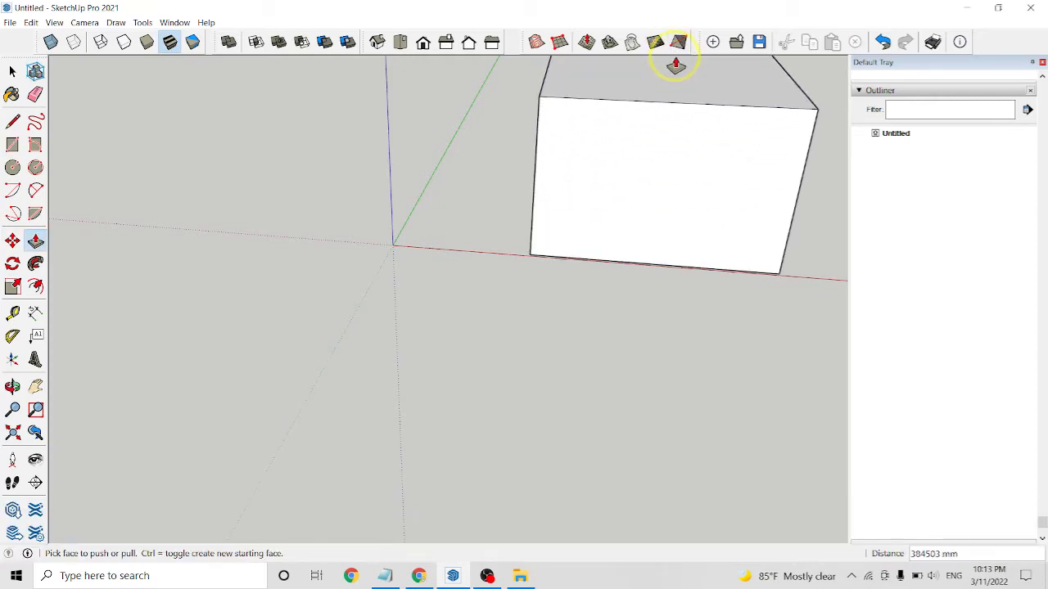
- Orbit and pan around the large box to bring it fully into the middle of the view
middle_drag(704, 155, 661, 180)
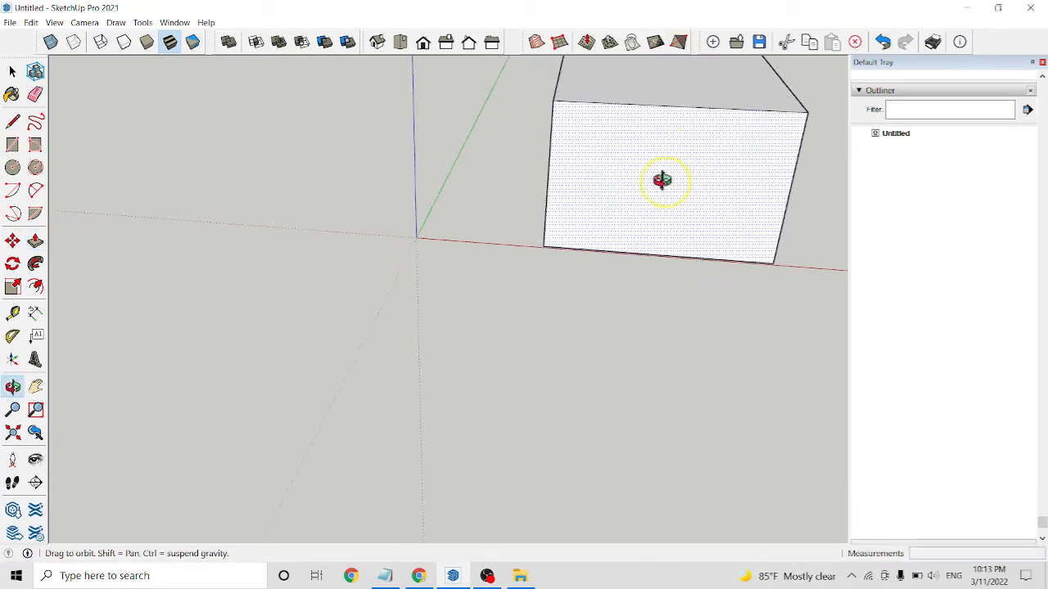
click(35, 386)
drag(341, 320, 74, 437)
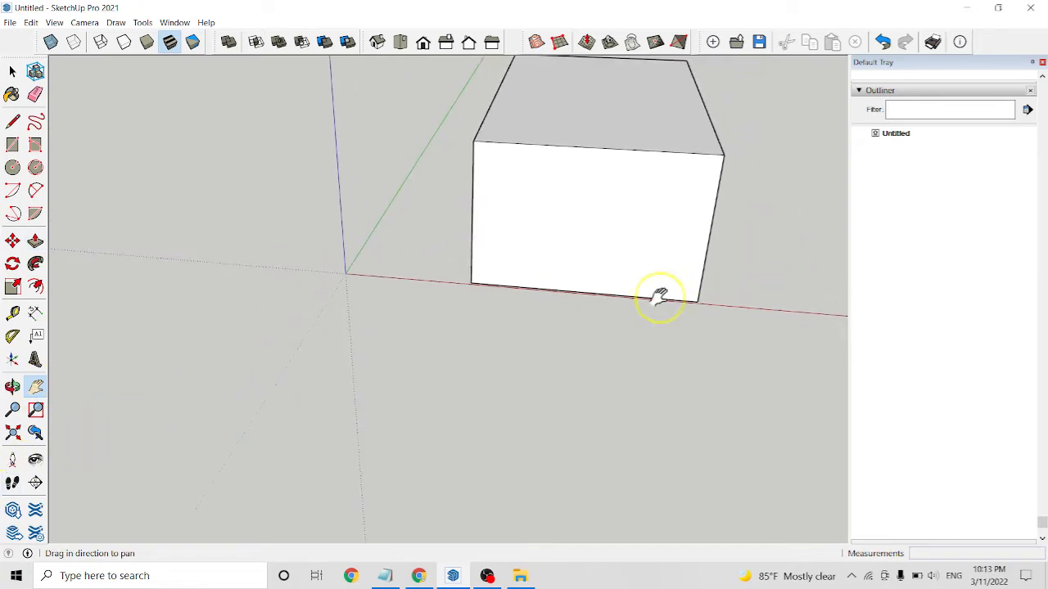
drag(659, 297, 542, 362)
key(space)
scroll(514, 281, up, 2)
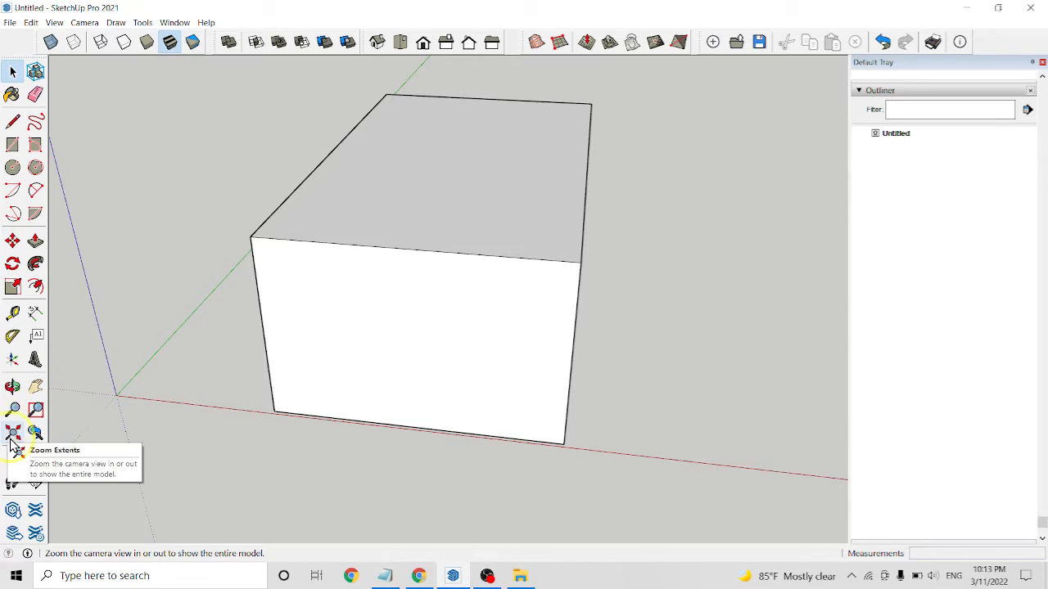
- Zoom in close on the box's front face and fit the whole model in view with Zoom Extents
scroll(408, 339, up, 2)
scroll(409, 336, up, 3)
scroll(540, 262, down, 3)
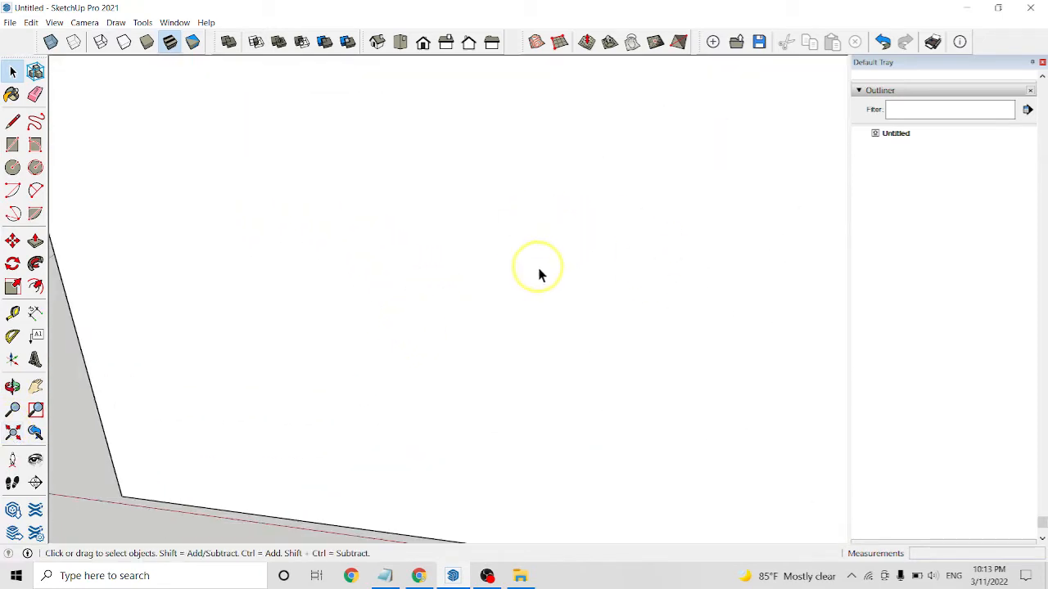
scroll(559, 242, up, 5)
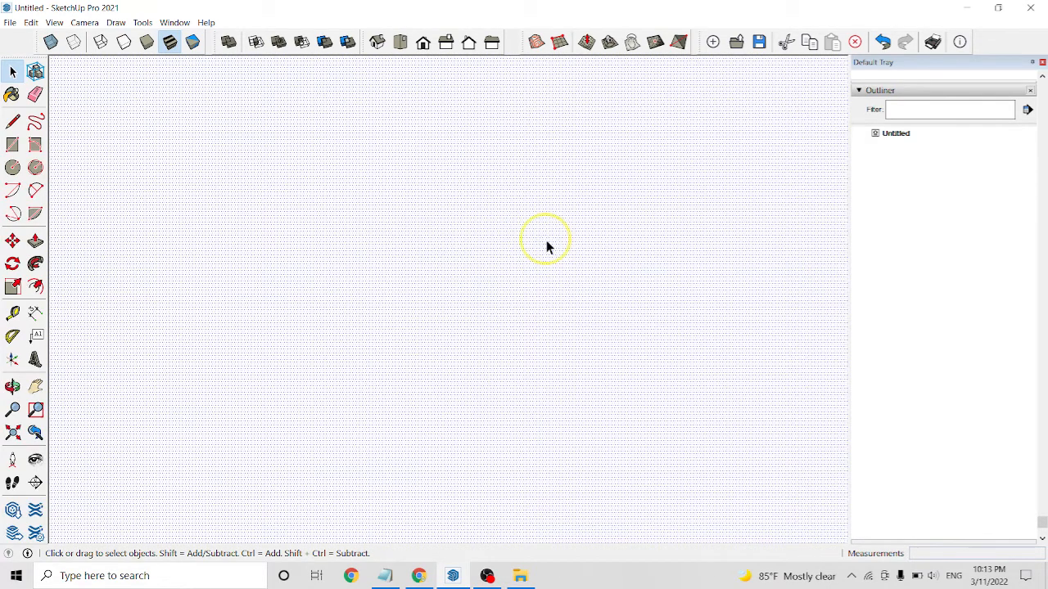
scroll(547, 242, down, 5)
scroll(550, 230, up, 5)
click(12, 433)
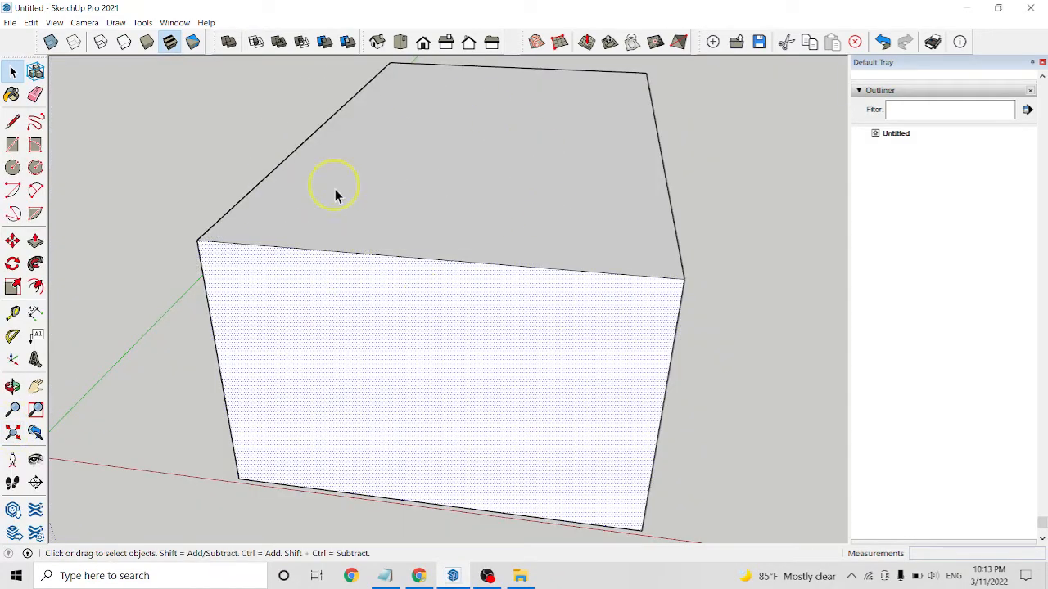
- Orbit to the box's long side, zoom in close, and fit the model again with Zoom Extents
scroll(592, 167, down, 2)
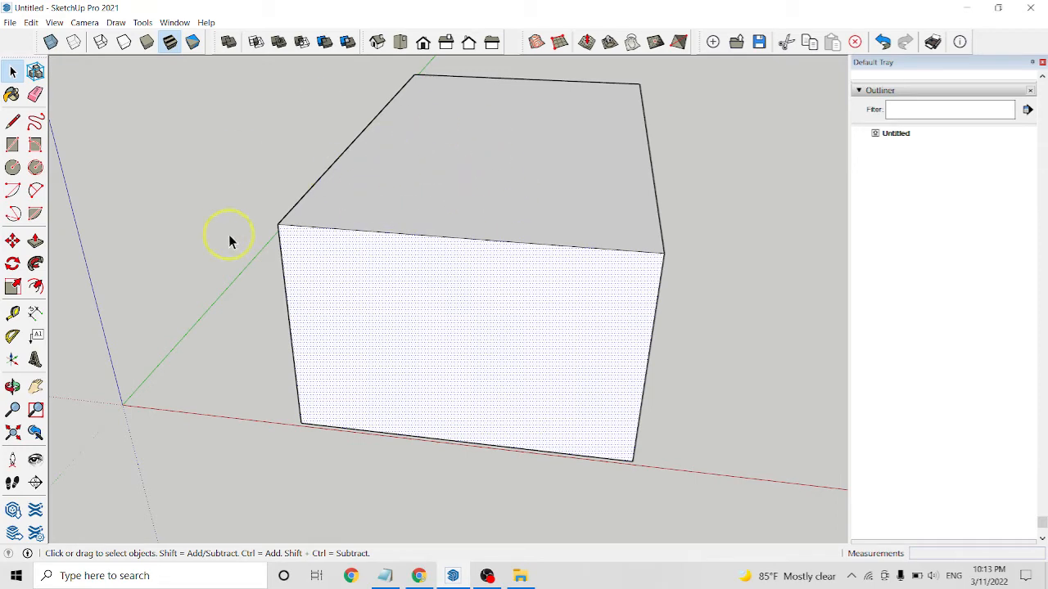
middle_drag(765, 283, 459, 313)
scroll(459, 314, up, 3)
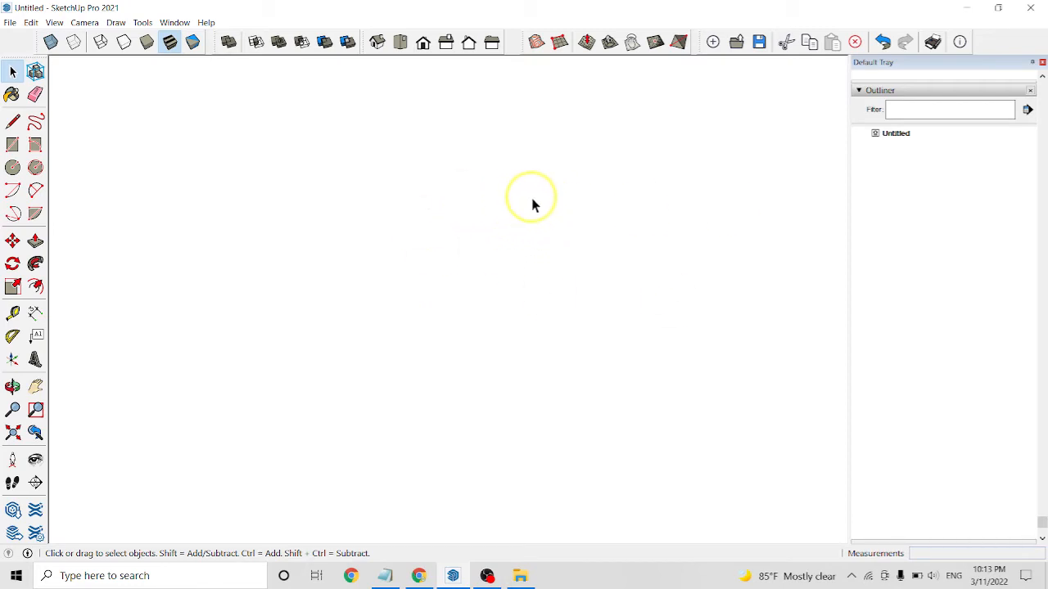
click(12, 433)
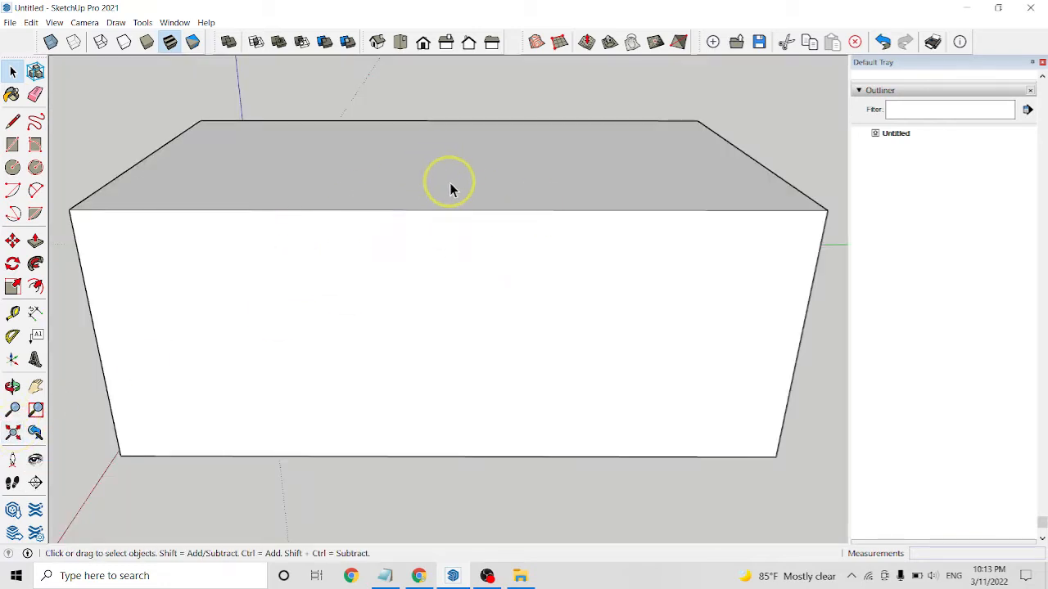
scroll(449, 182, down, 2)
- Switch to the lesson 10 notes in Notepad, highlight the item "Rotate", and return to SketchUp
click(391, 576)
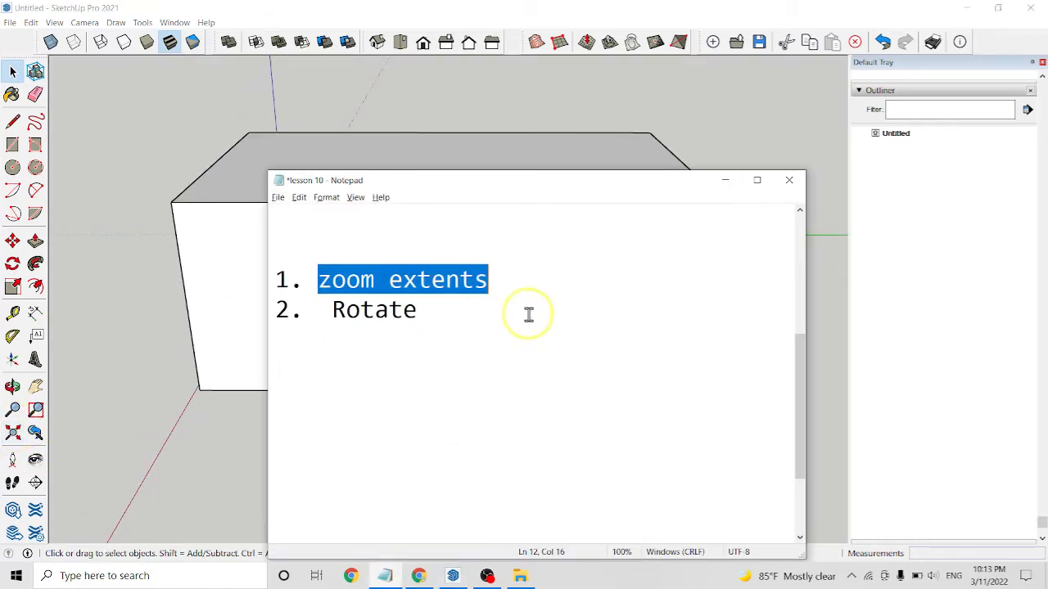
drag(329, 309, 476, 320)
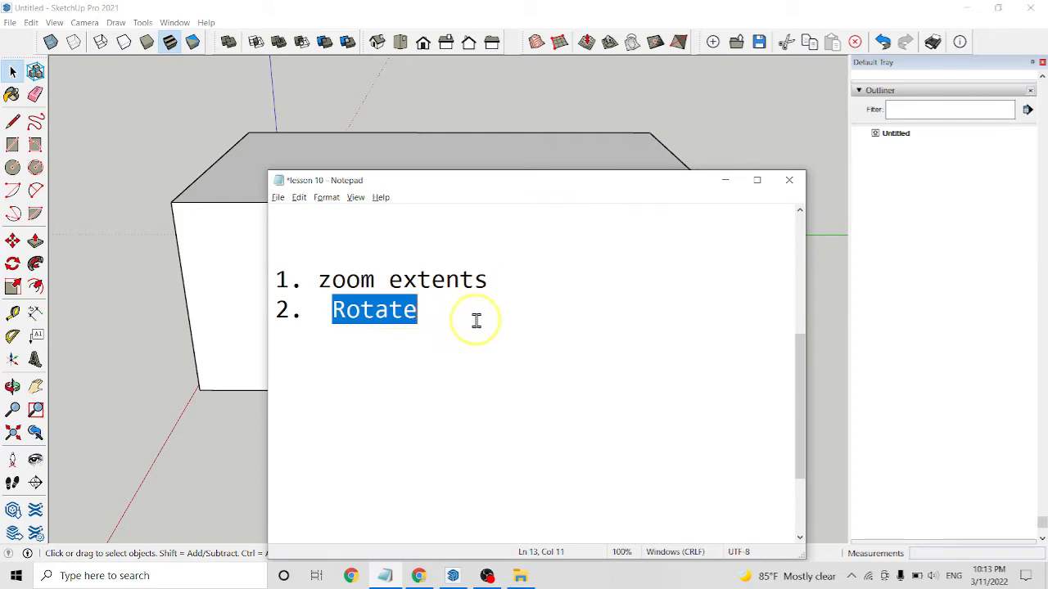
click(725, 181)
- Draw a small rectangle on the ground along the red axis, in the free space beside the large box
mouse_move(508, 316)
middle_down()
mouse_move(512, 303)
mouse_move(693, 296)
middle_up()
mouse_move(652, 333)
middle_down()
mouse_move(582, 335)
mouse_move(348, 269)
middle_up()
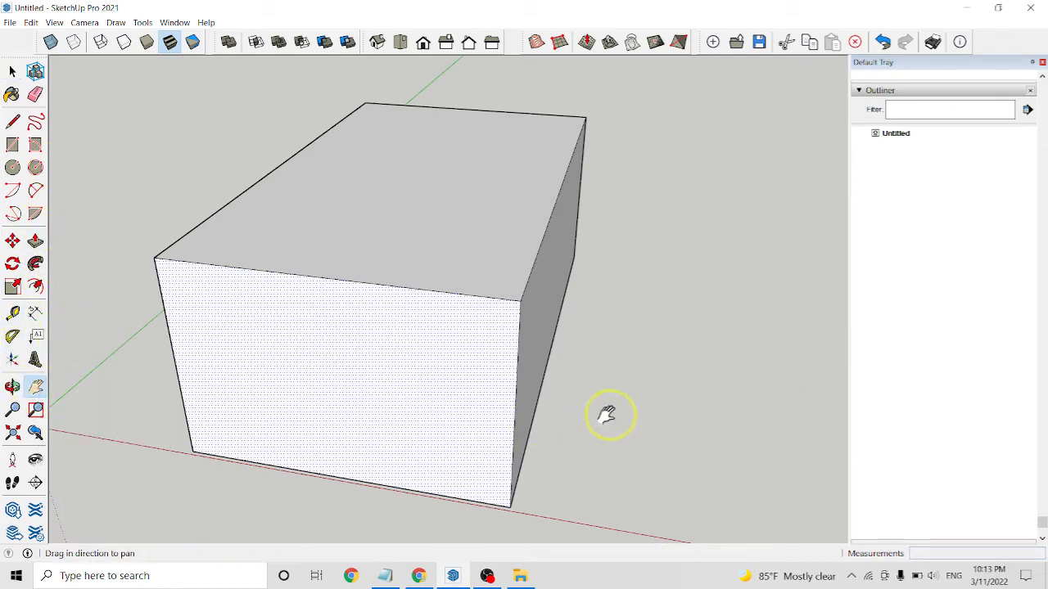
mouse_move(607, 415)
mouse_down()
mouse_move(533, 276)
mouse_move(445, 352)
mouse_up()
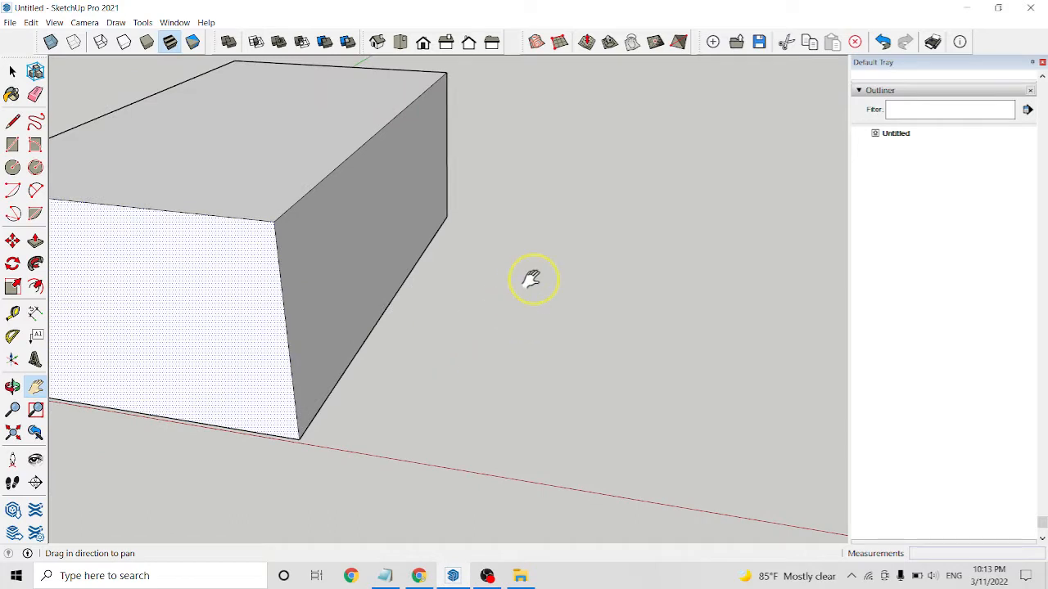
key(space)
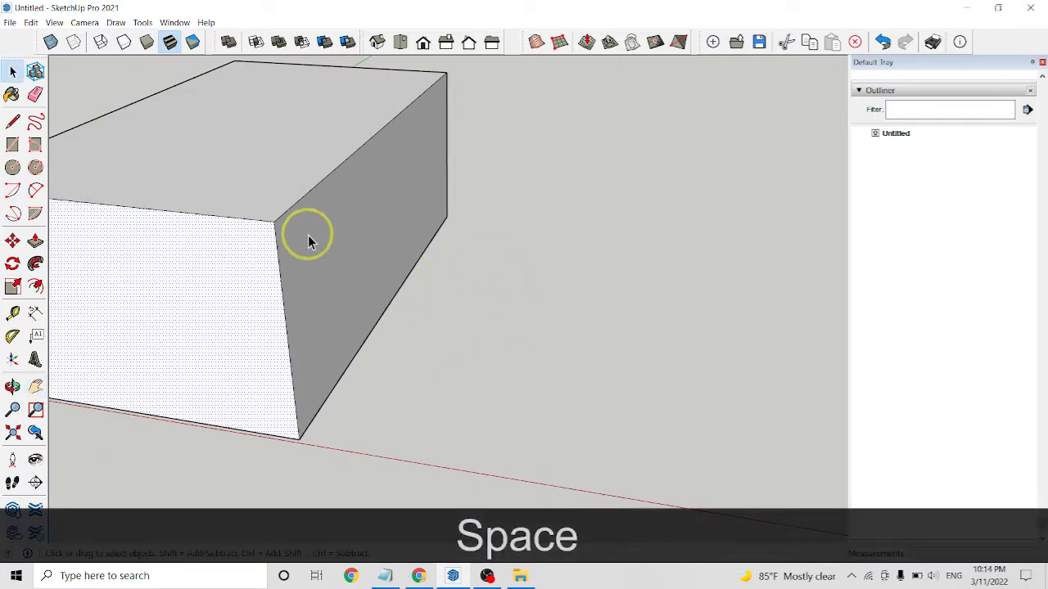
key(r)
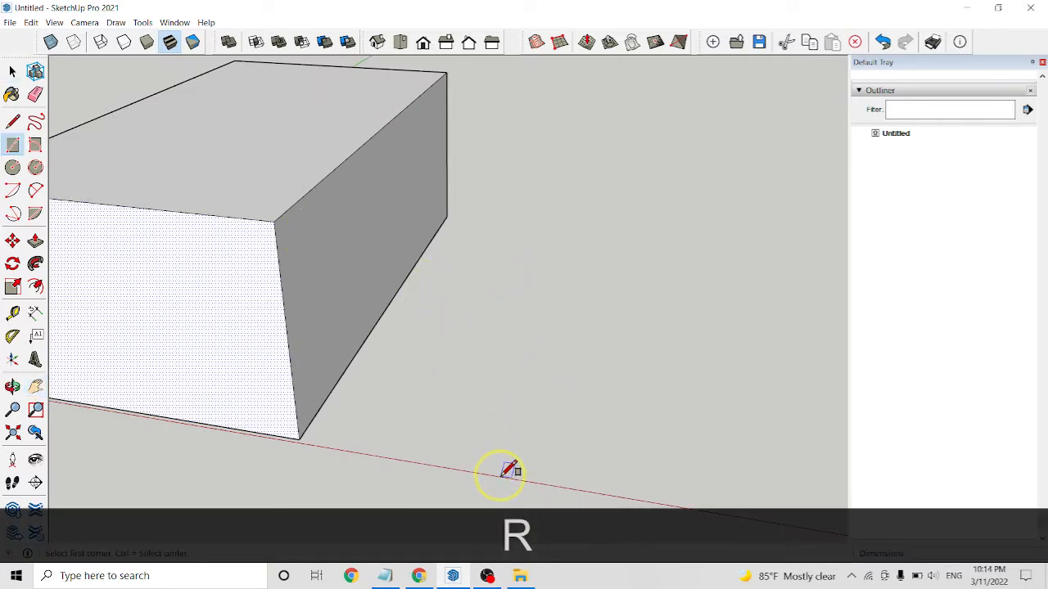
click(502, 475)
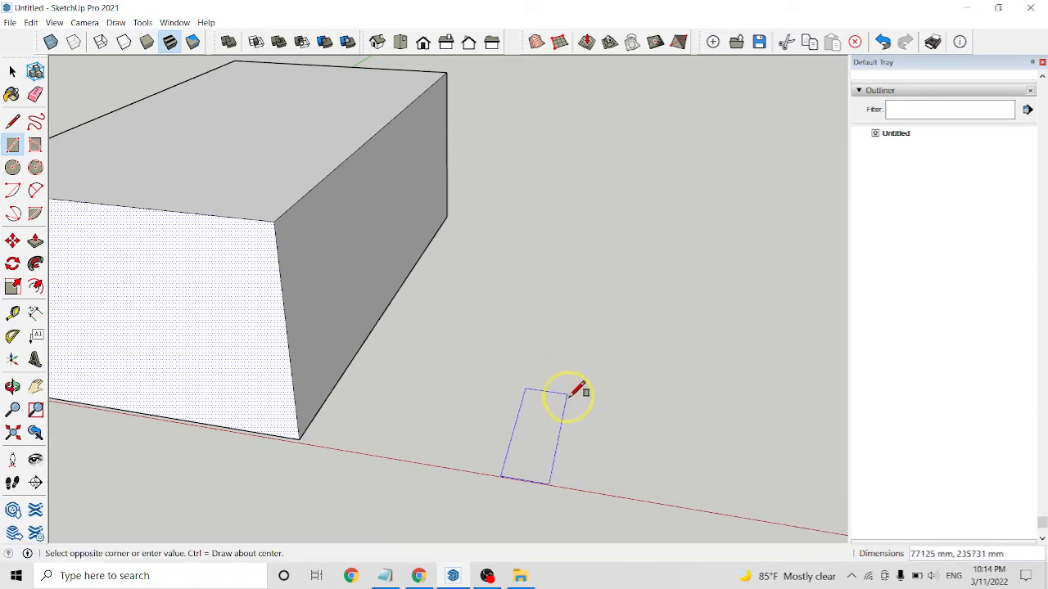
click(581, 417)
- Extrude the small rectangle upward about 363800 mm into a narrow column
key(p)
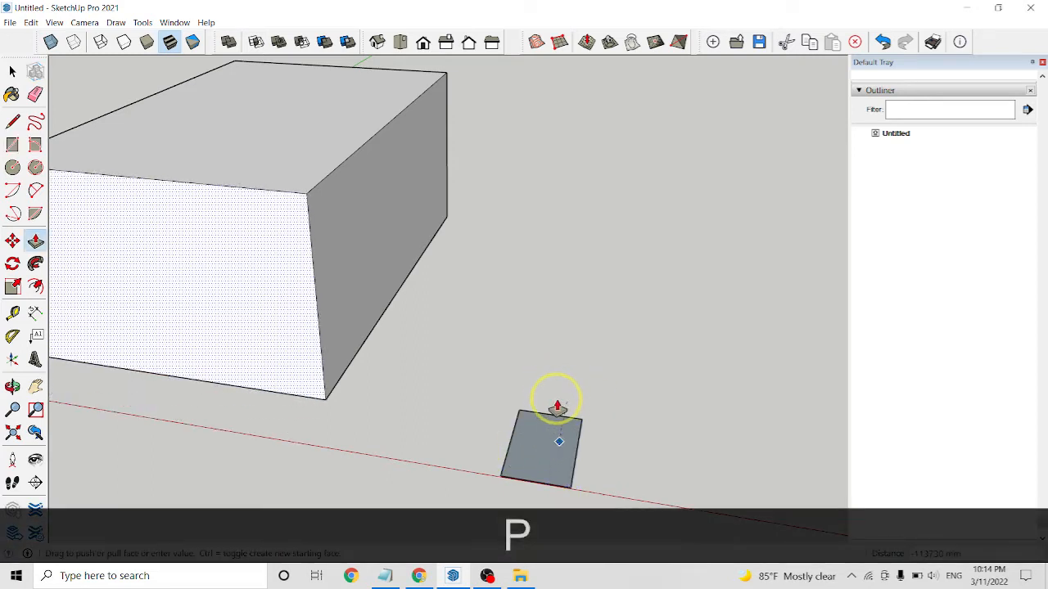
key(Escape)
scroll(548, 414, up, 4)
drag(540, 447, 565, 107)
scroll(692, 217, down, 5)
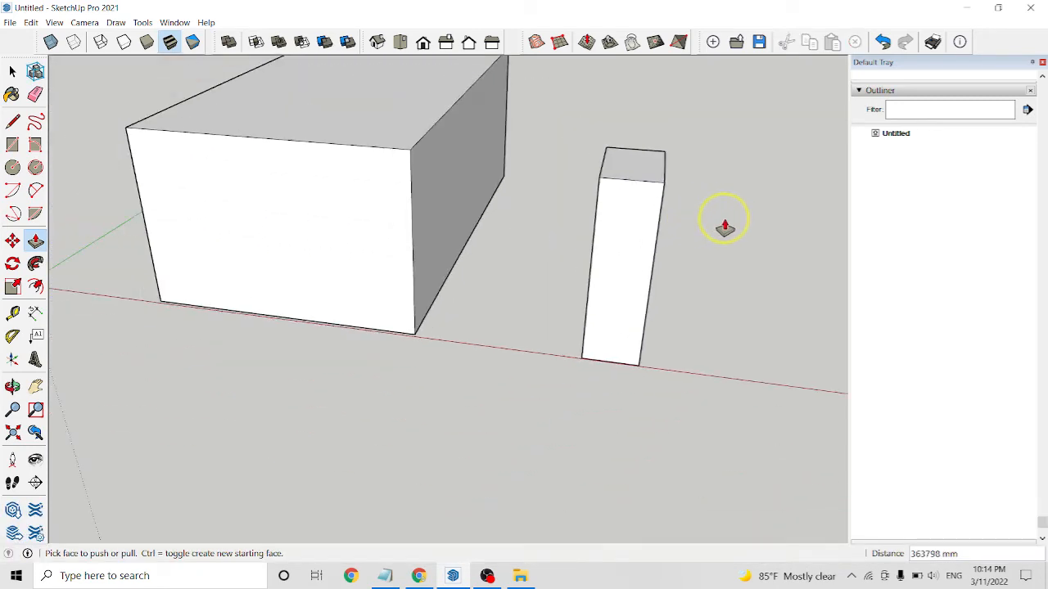
middle_drag(724, 228, 565, 181)
key(space)
drag(656, 445, 656, 444)
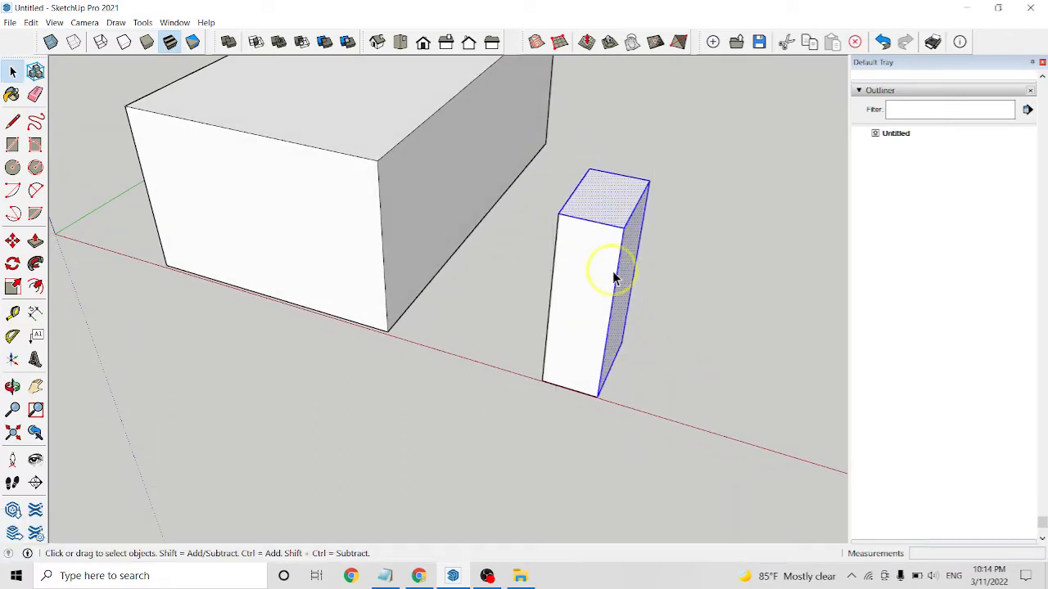
right_click(613, 270)
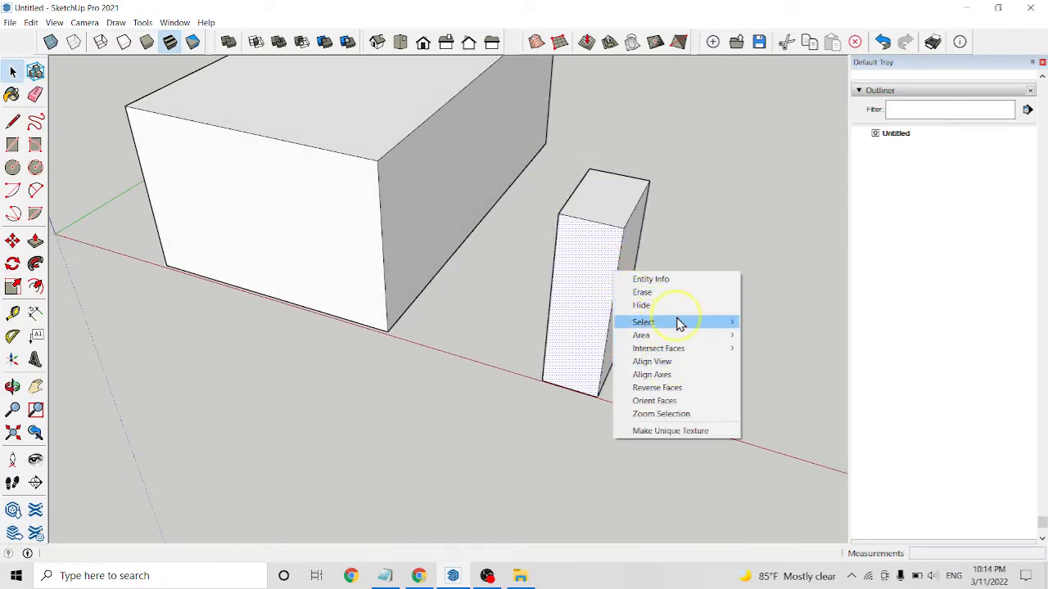
click(624, 215)
drag(676, 468, 655, 450)
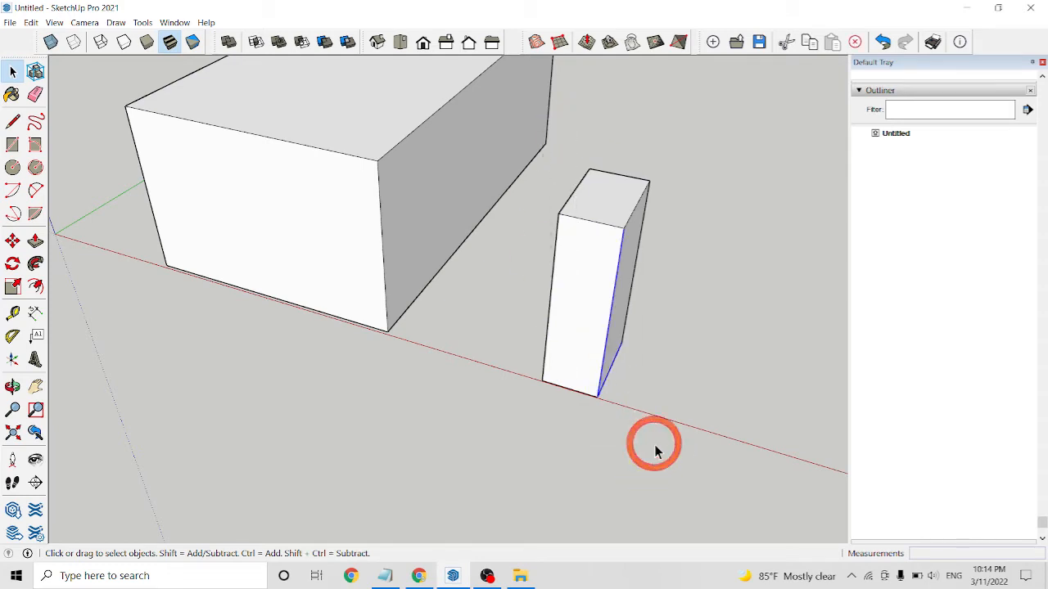
- Select all faces and edges of the narrow column, make them a group, and select that group
middle_drag(707, 312, 636, 222)
drag(563, 131, 687, 499)
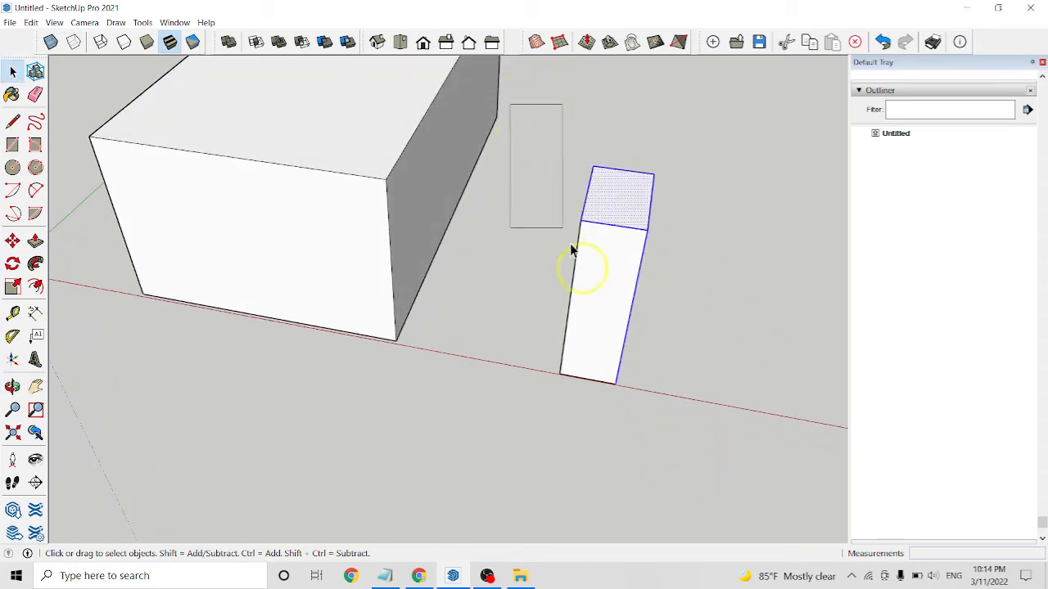
drag(572, 252, 710, 468)
right_click(622, 270)
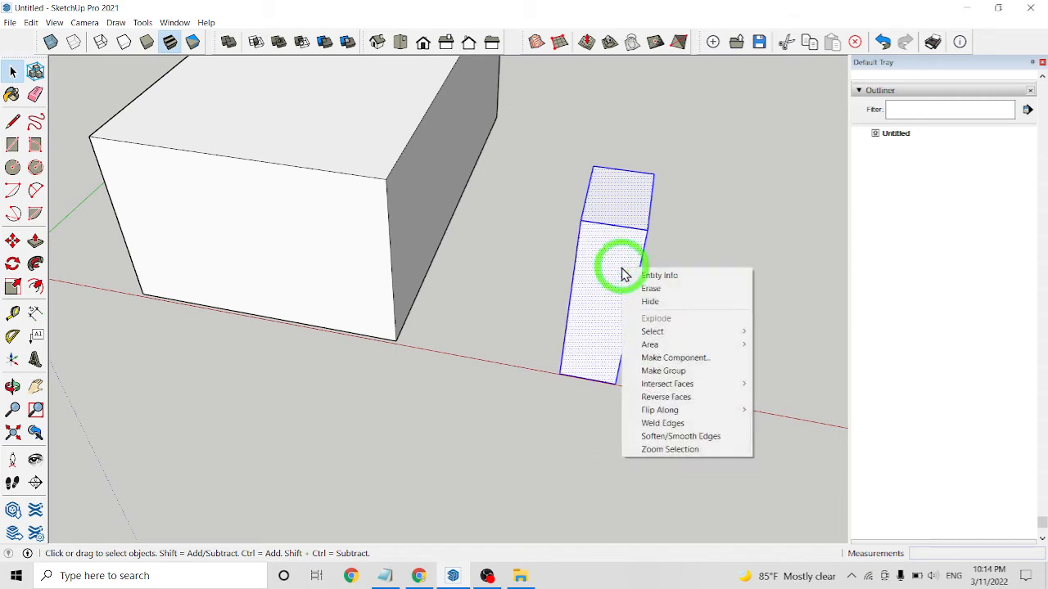
click(688, 371)
click(727, 281)
middle_drag(727, 281, 595, 237)
click(569, 233)
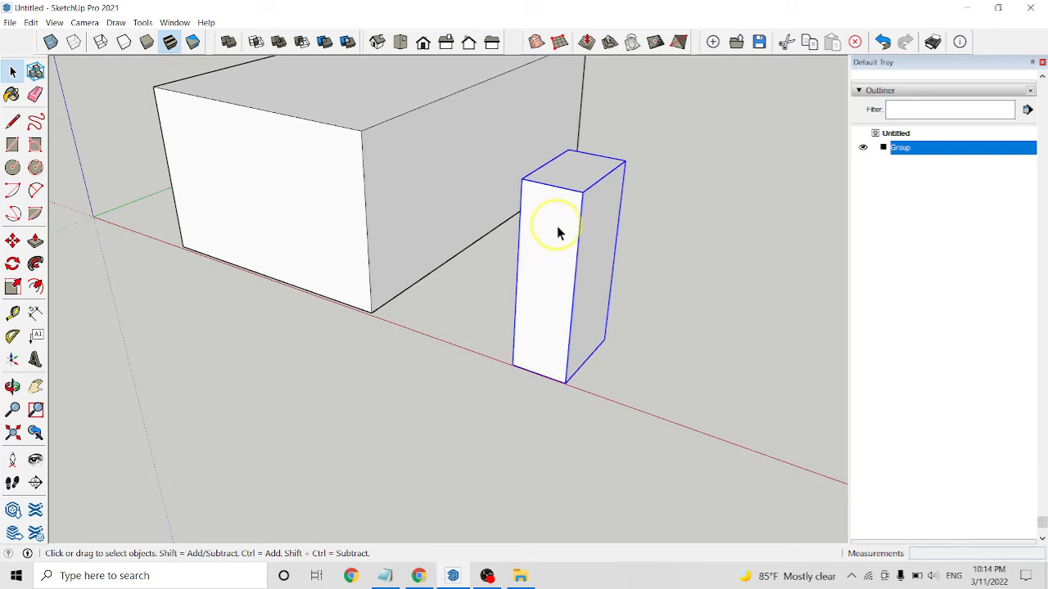
- Rotate the column group 270° about the green axis around its upper front corner, laying it horizontally
click(13, 263)
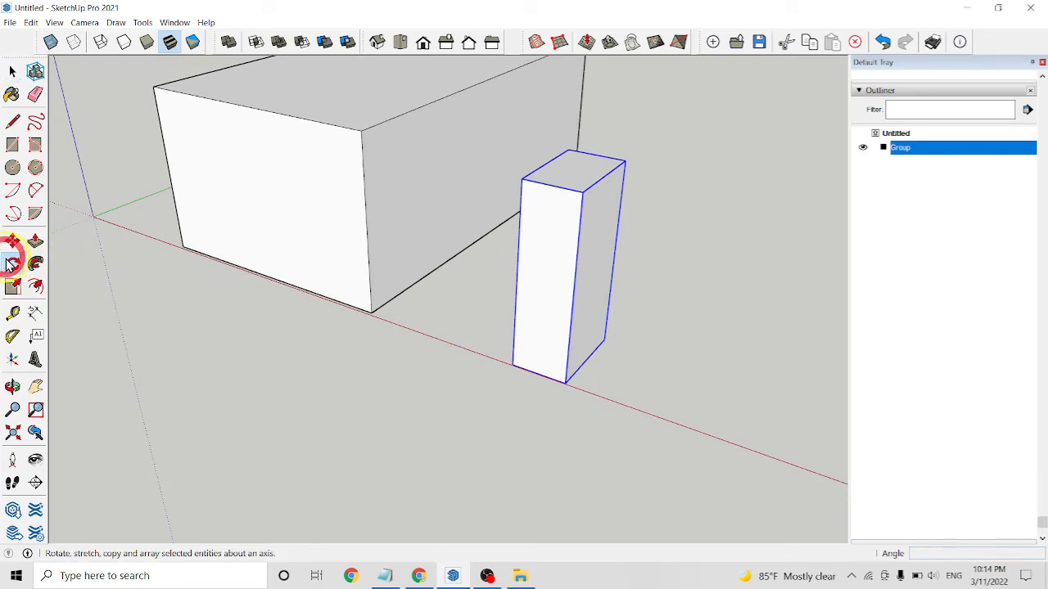
middle_drag(482, 250, 564, 197)
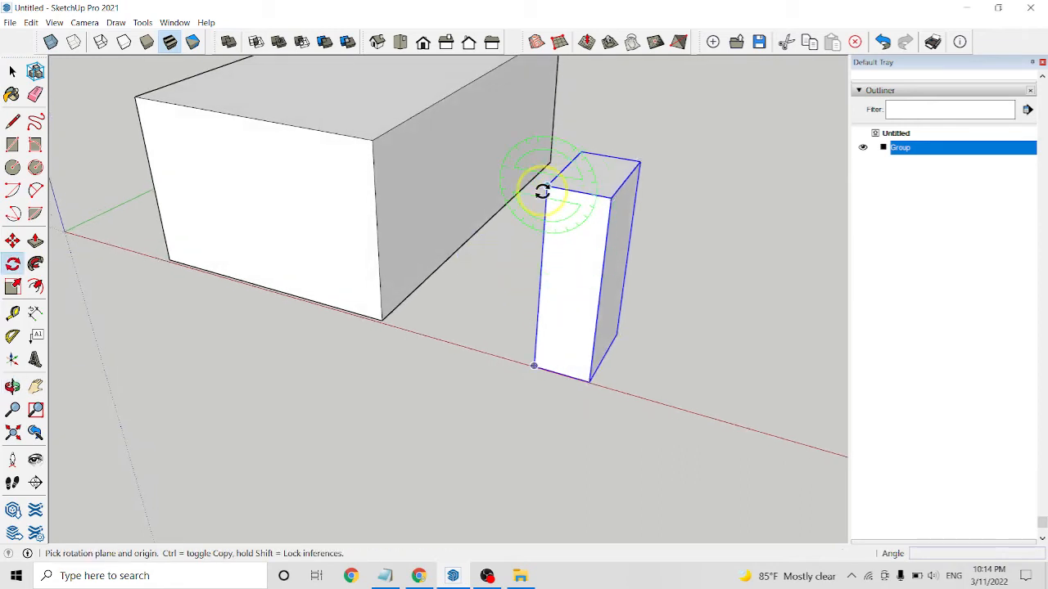
click(547, 186)
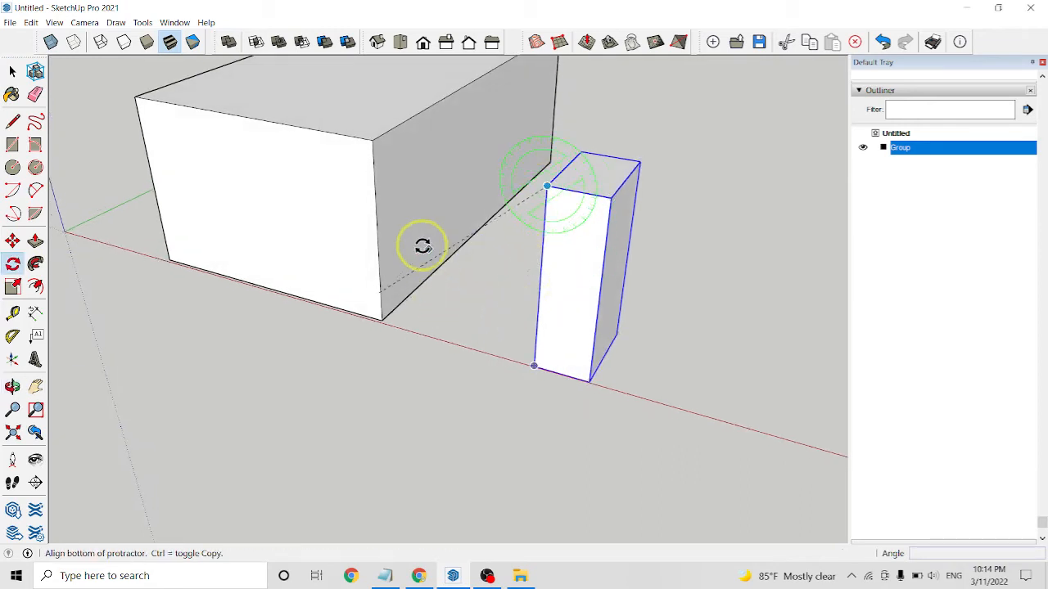
click(414, 332)
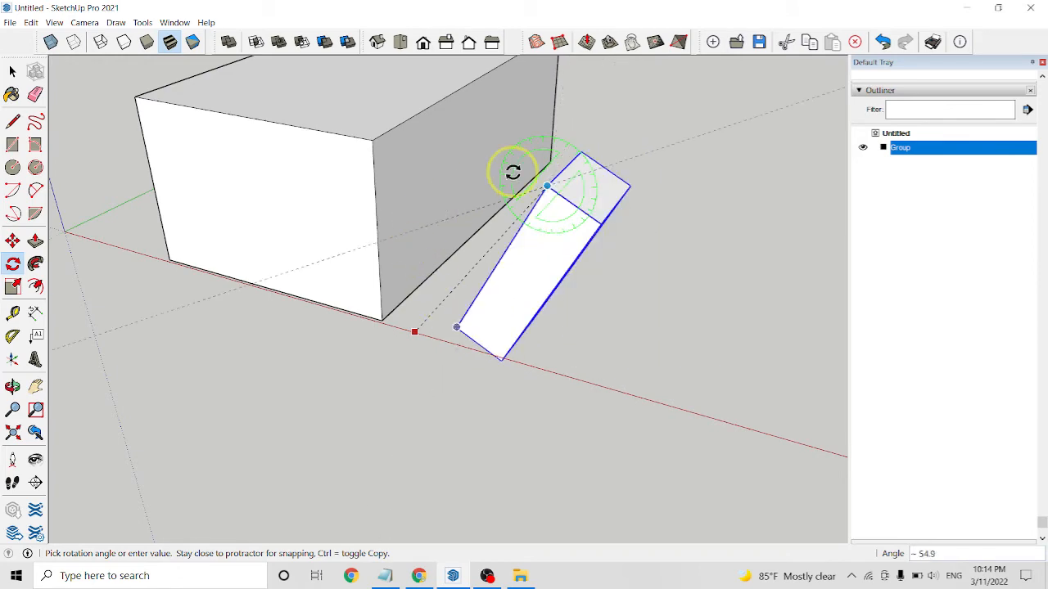
click(601, 234)
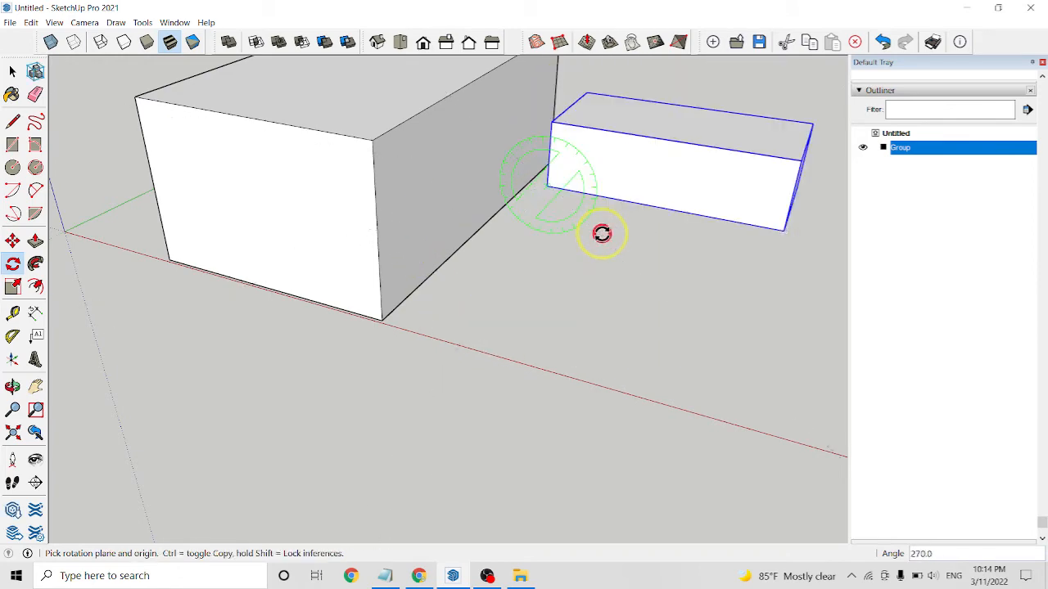
- Rotate the horizontal column group 180° about the red axis around the centre of its end face
middle_drag(603, 234, 473, 285)
click(631, 318)
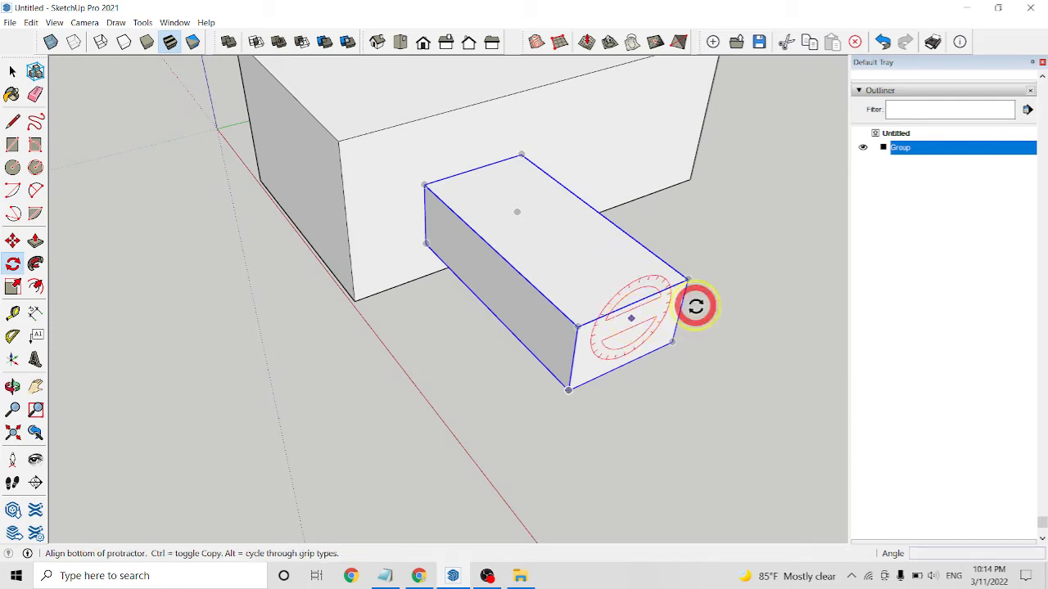
click(664, 165)
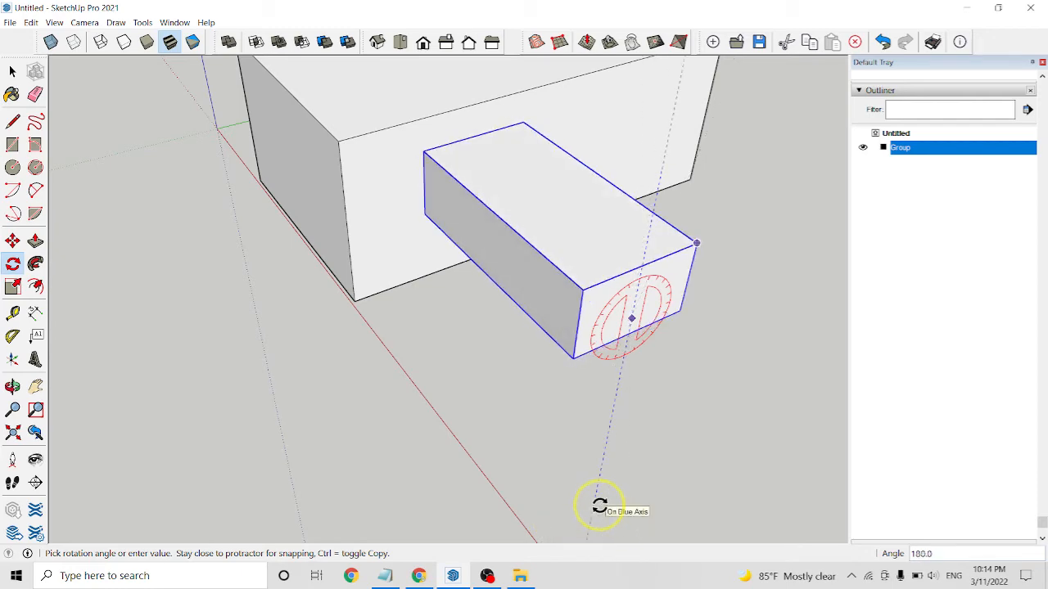
click(599, 505)
- Rotate the column group 90° about the green axis around its long front face's centre, standing it upright
middle_drag(678, 474, 647, 308)
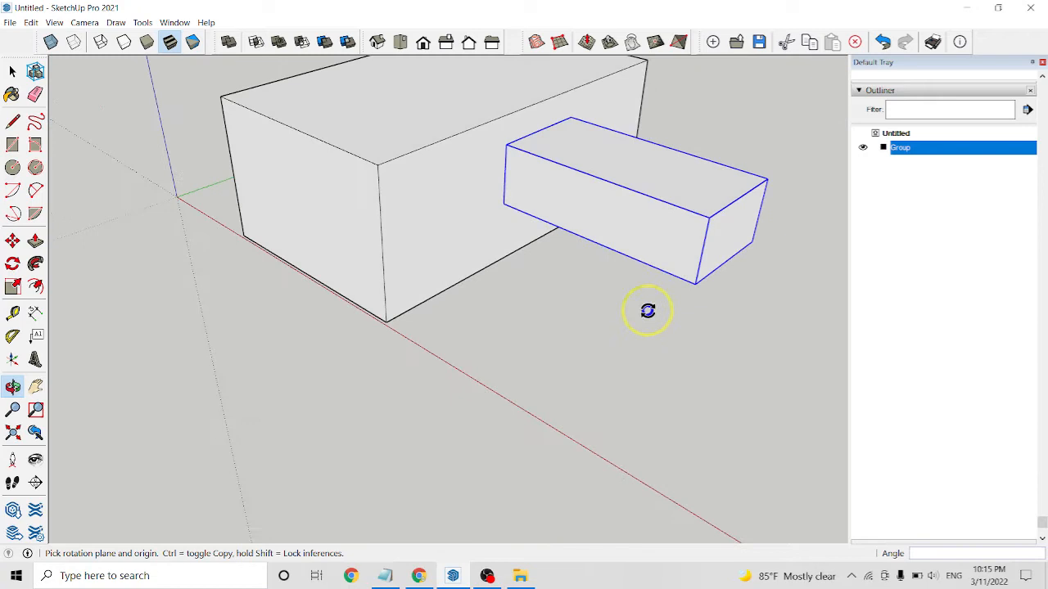
click(652, 222)
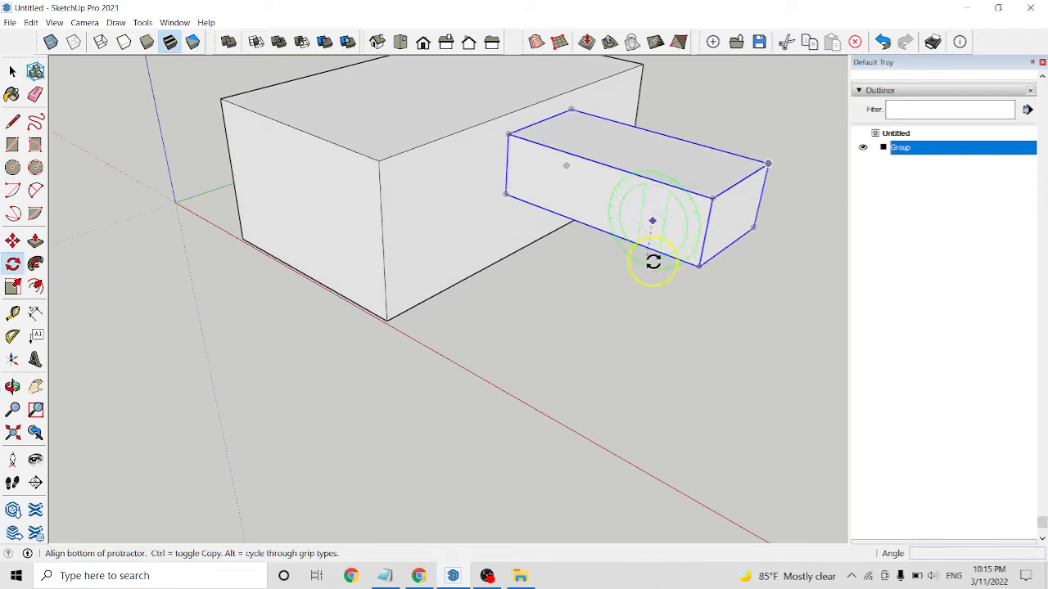
click(647, 311)
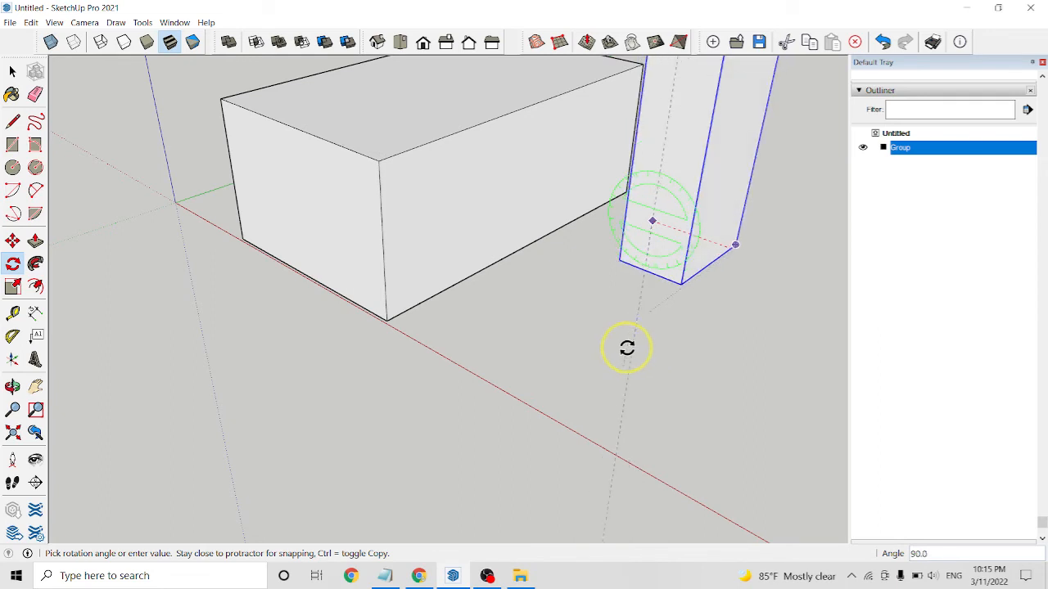
middle_drag(626, 346, 739, 304)
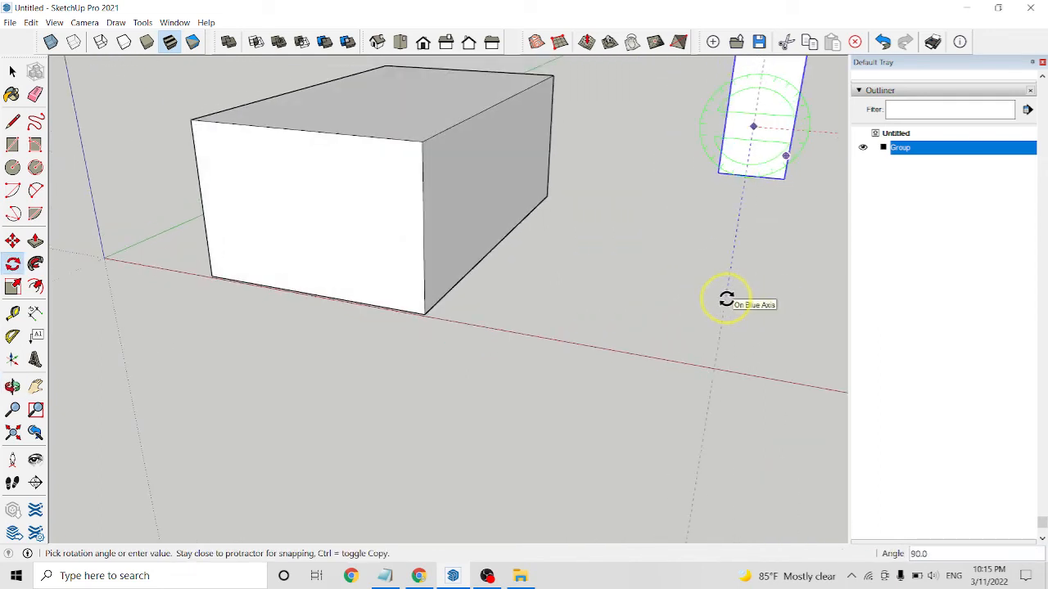
middle_drag(714, 299, 744, 287)
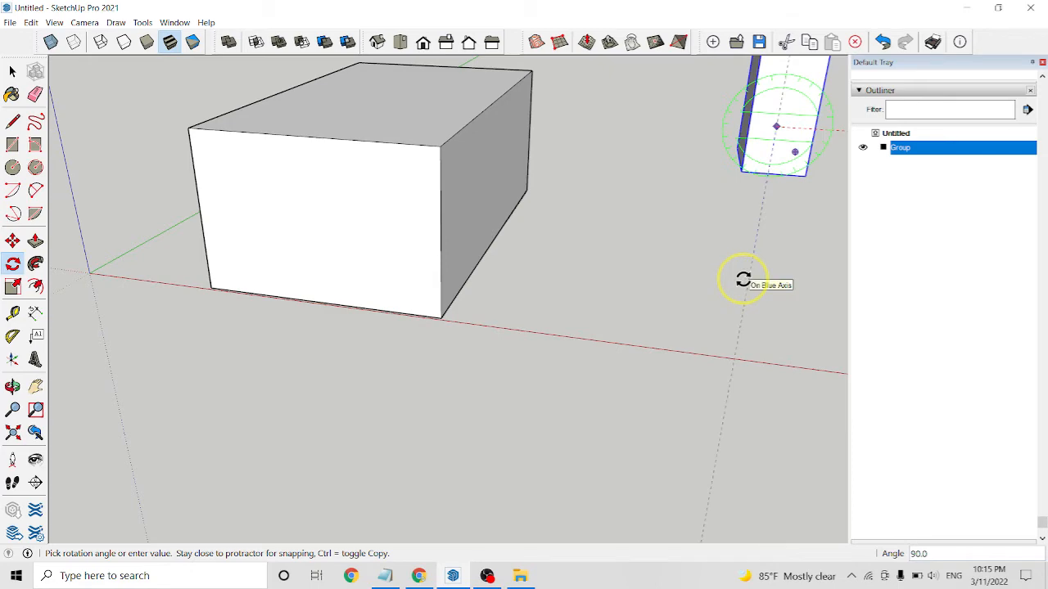
click(760, 278)
- Select all faces and edges of the large box and make them a group
middle_drag(760, 278, 206, 211)
middle_drag(343, 281, 332, 344)
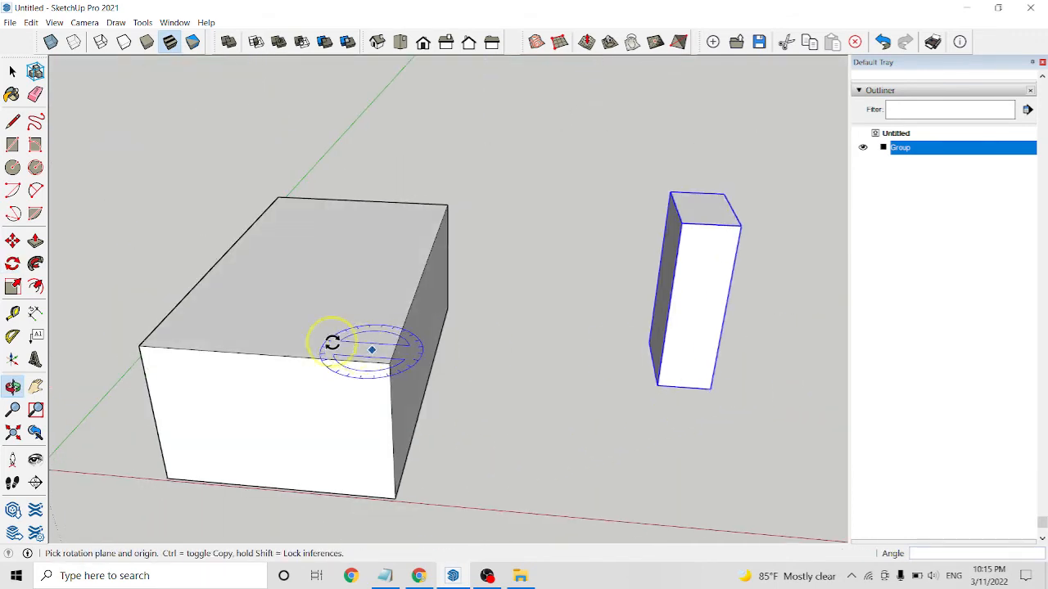
key(space)
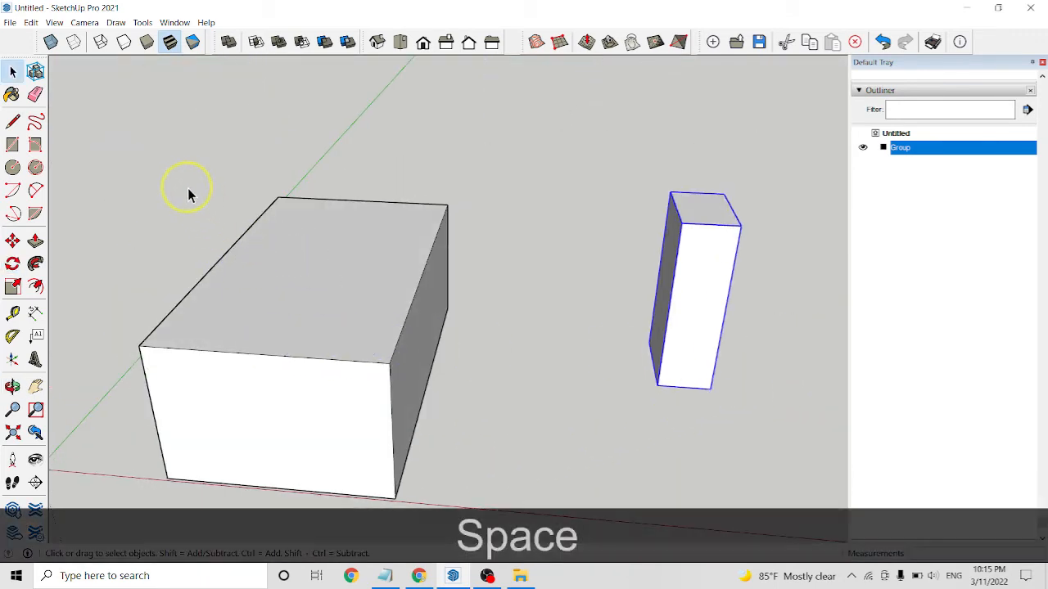
drag(133, 160, 454, 530)
scroll(434, 436, down, 2)
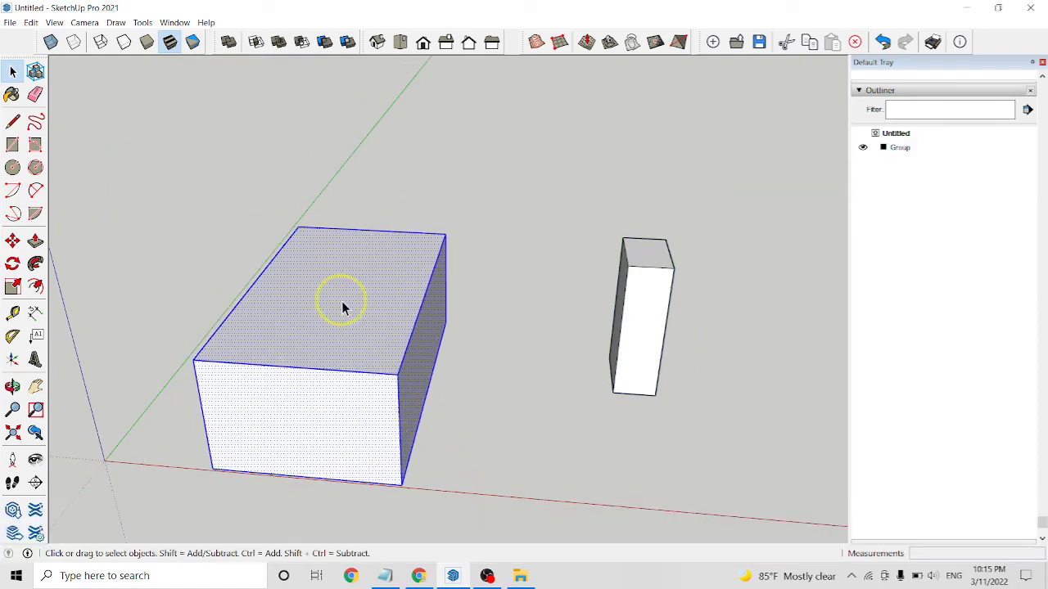
right_click(342, 302)
click(384, 406)
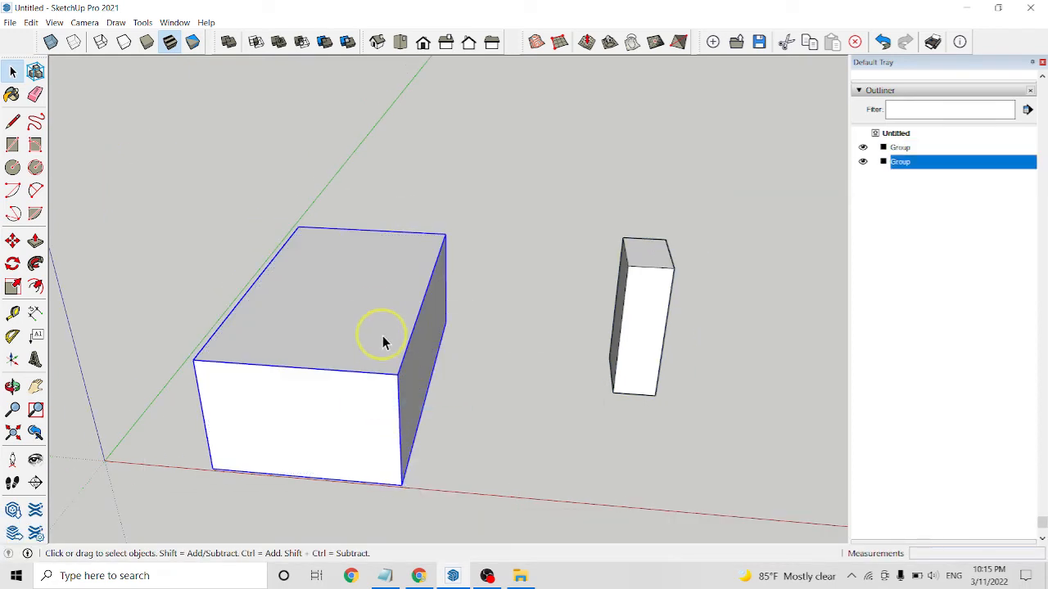
- Rotate the large box group a quarter turn about the green axis around its hidden rear bottom corner
key(space)
click(484, 273)
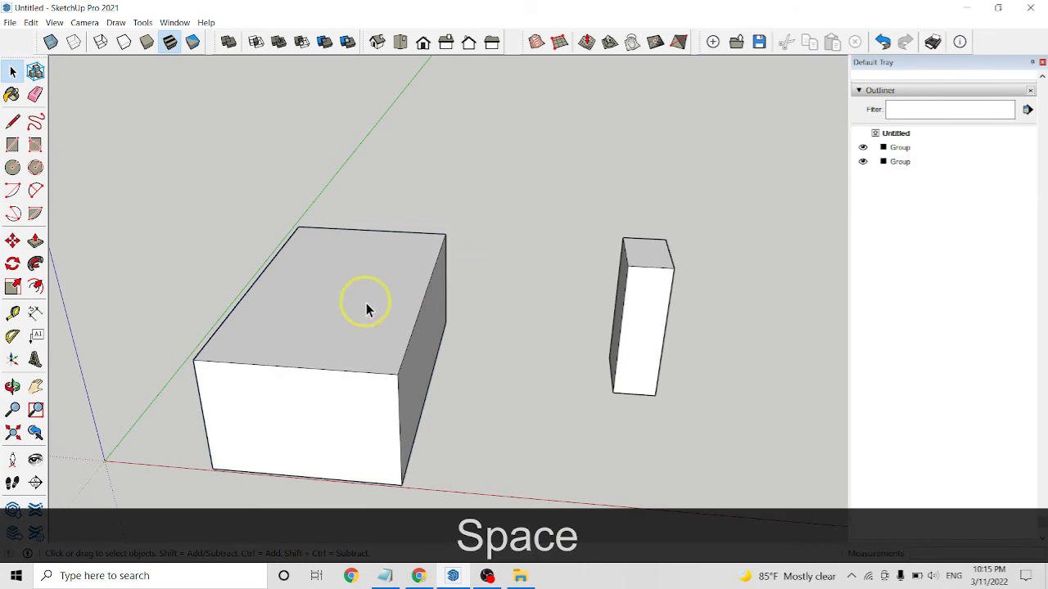
click(365, 303)
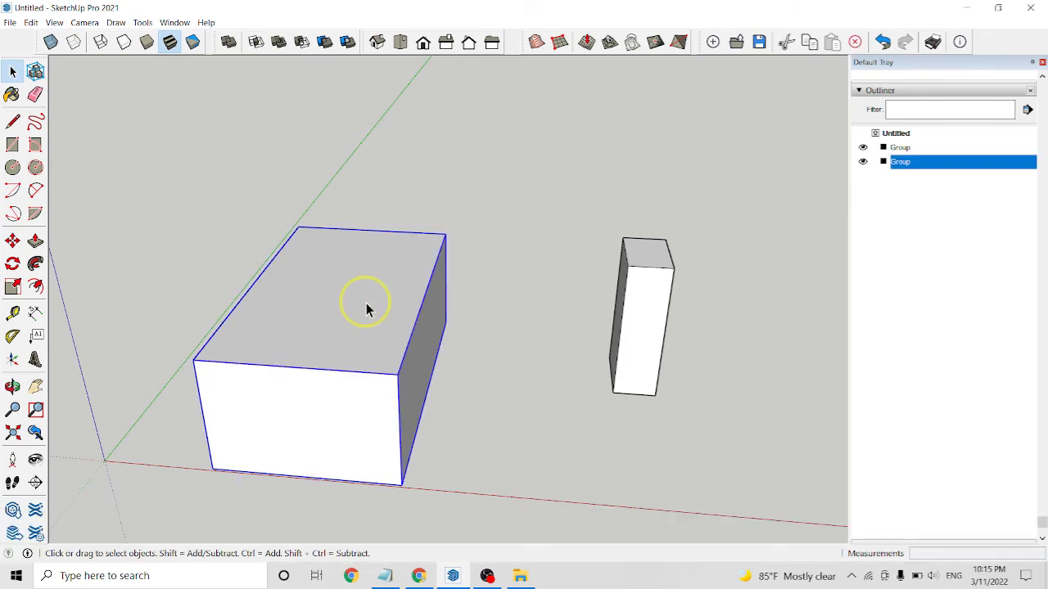
click(12, 263)
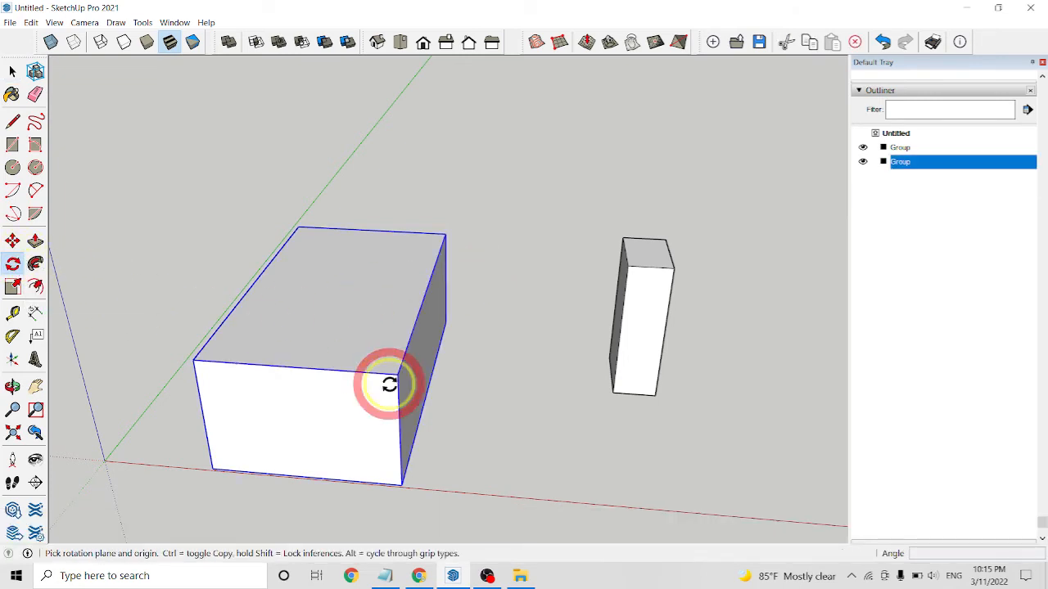
middle_drag(389, 385, 362, 374)
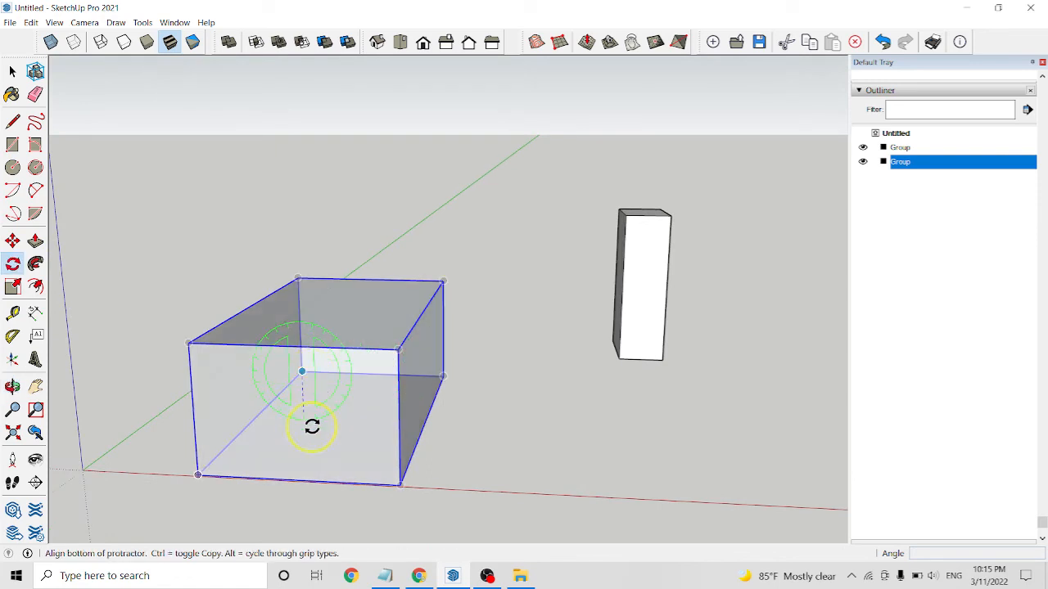
click(268, 532)
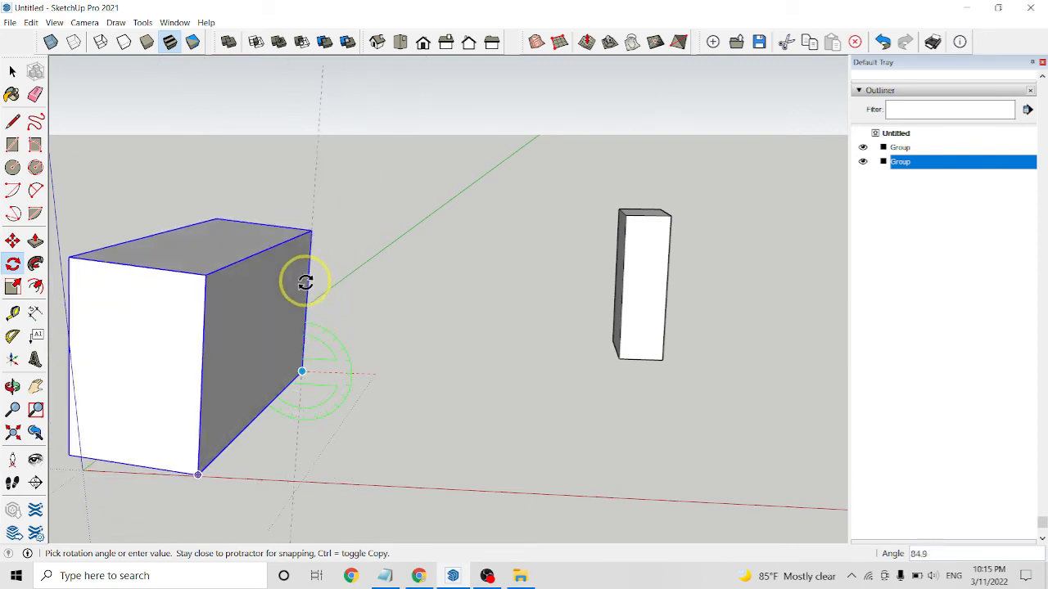
click(301, 283)
- Rotate the large box group another quarter turn about the green axis around its front face's centre
middle_drag(339, 308, 292, 382)
click(198, 372)
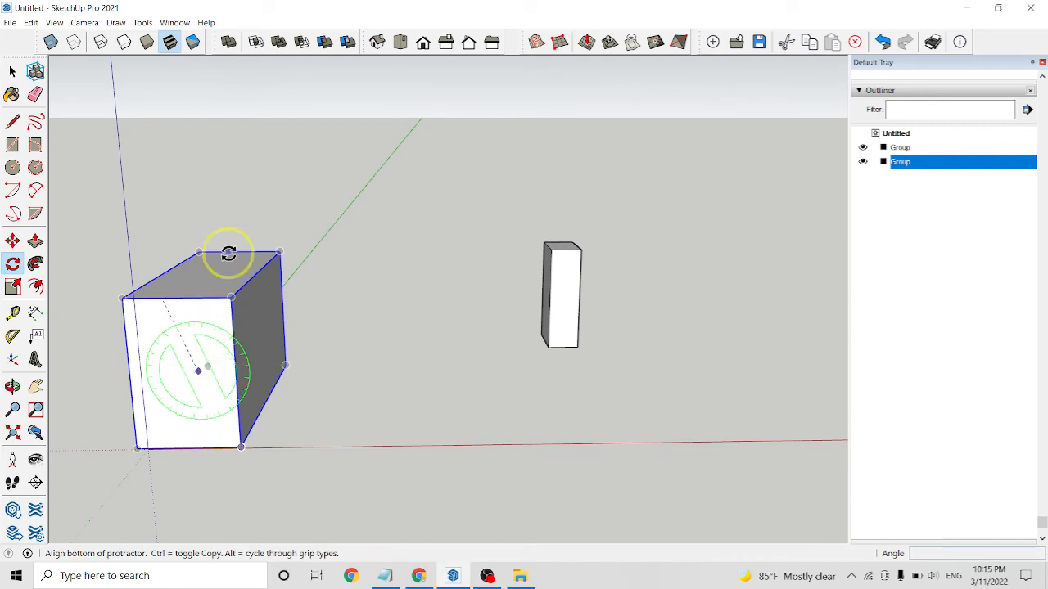
click(180, 151)
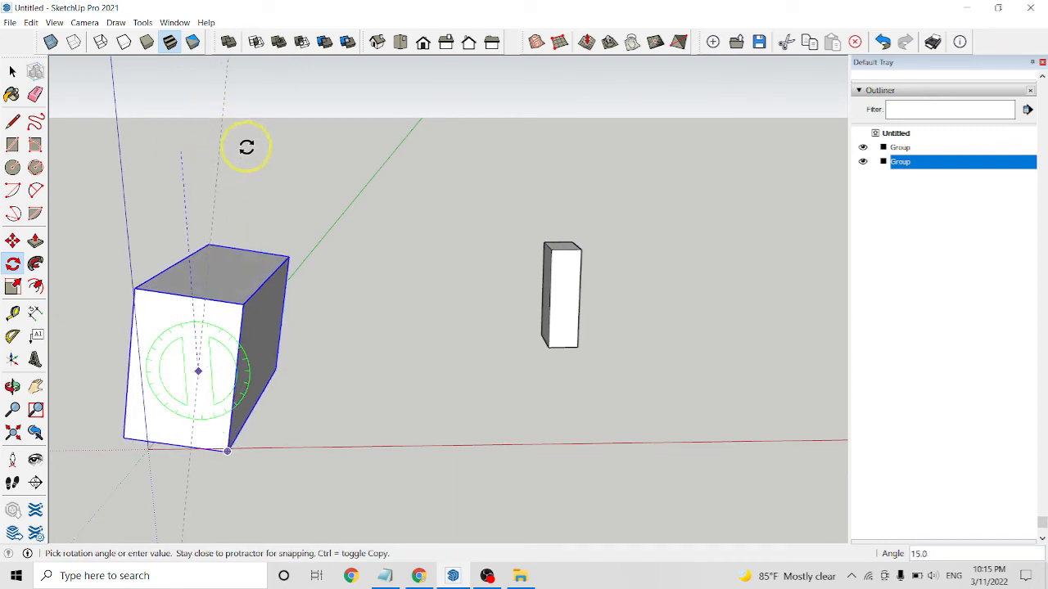
click(441, 370)
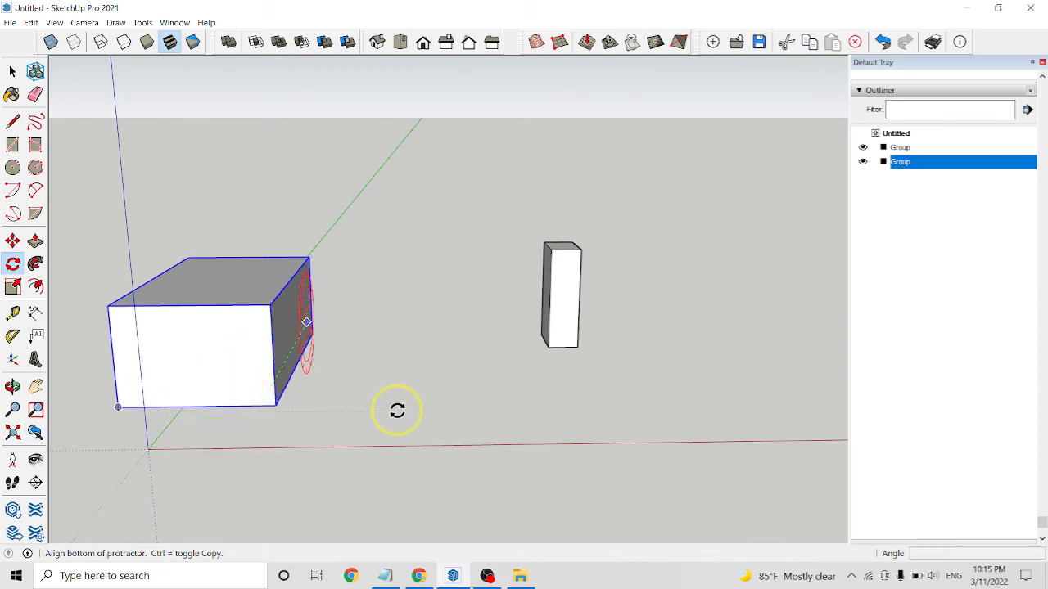
- Rotate the large box group about the red axis around a point on its side so it stands upright on its end
click(491, 319)
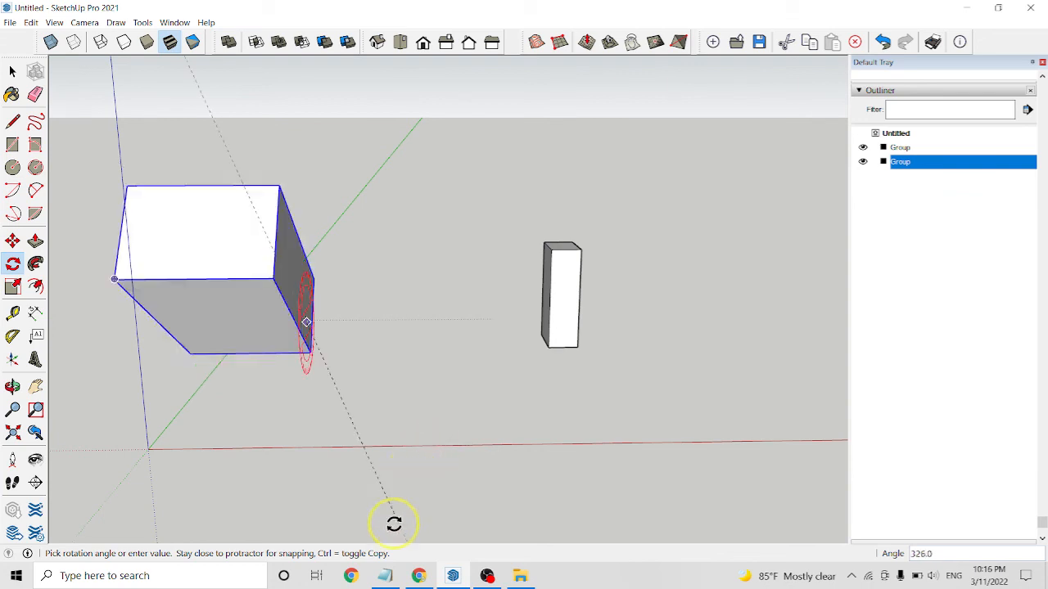
click(316, 502)
middle_drag(402, 421, 304, 379)
scroll(526, 371, up, 2)
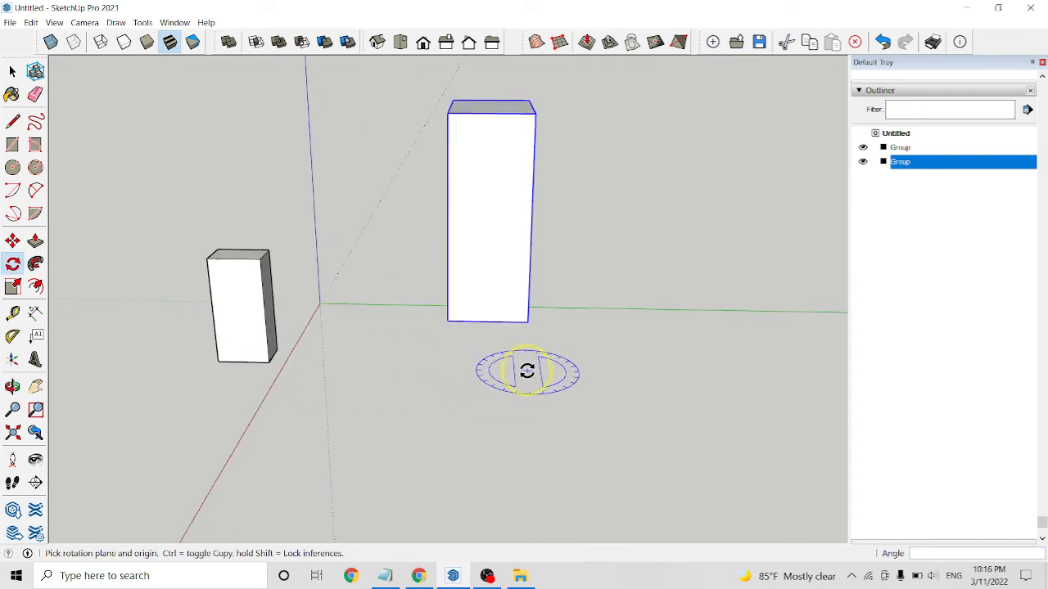
scroll(497, 351, up, 1)
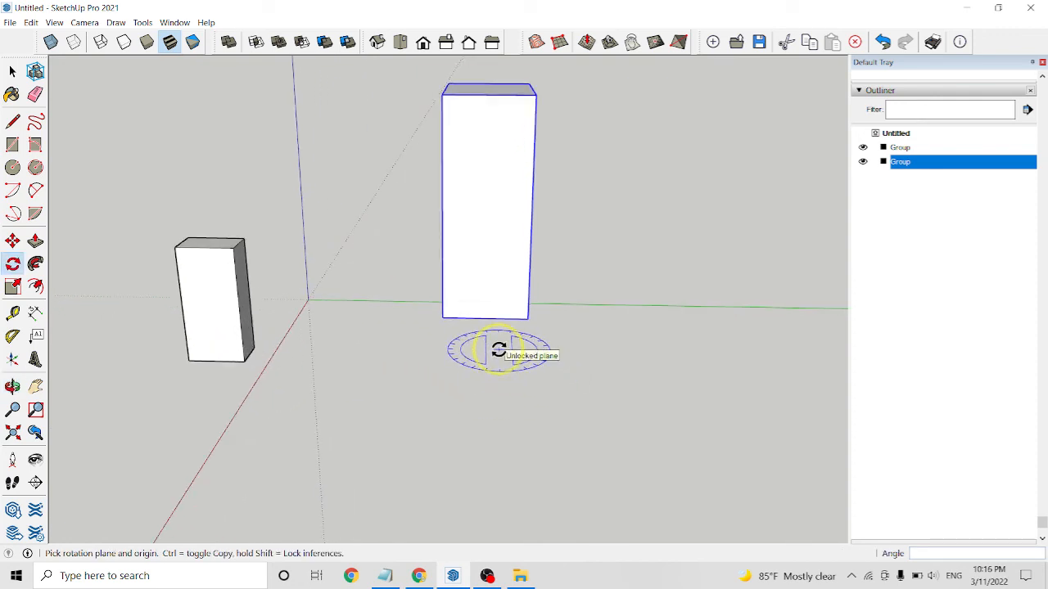